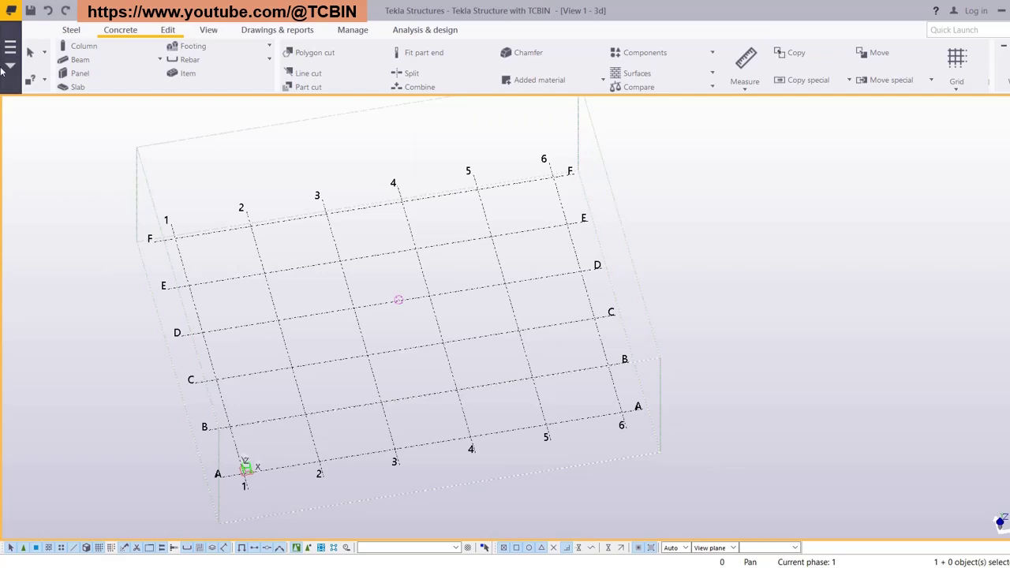
Open the profile catalog for modification and show the general properties of HEA100 in the I profiles group
left_click(11, 48)
left_click(63, 404)
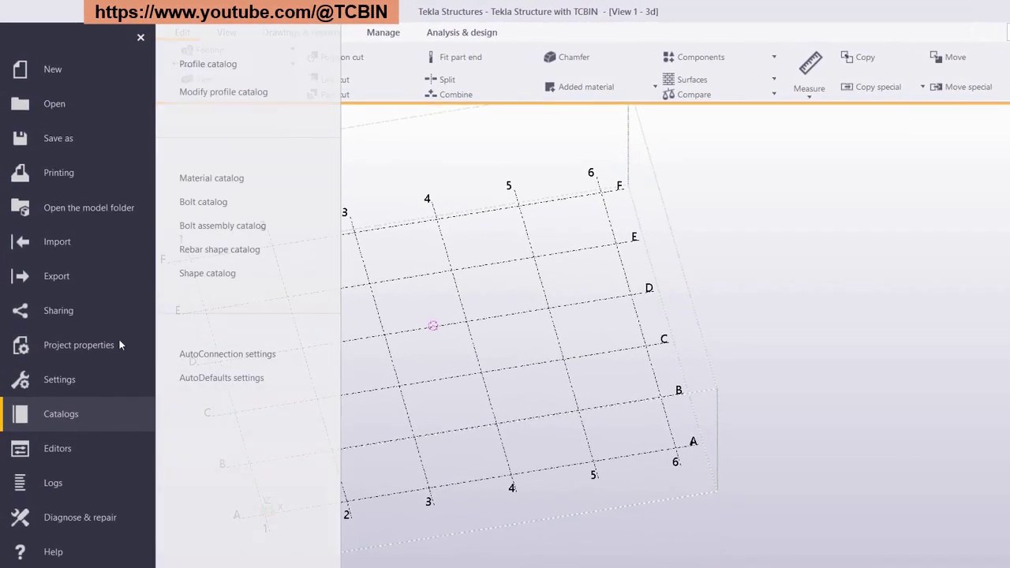
left_click(201, 67)
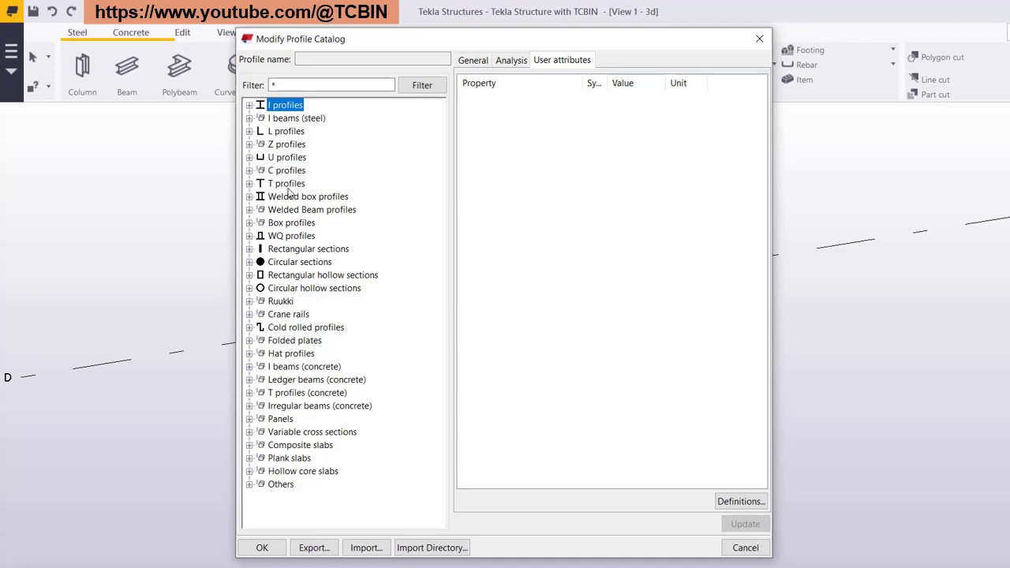
left_click(250, 105)
left_click(260, 118)
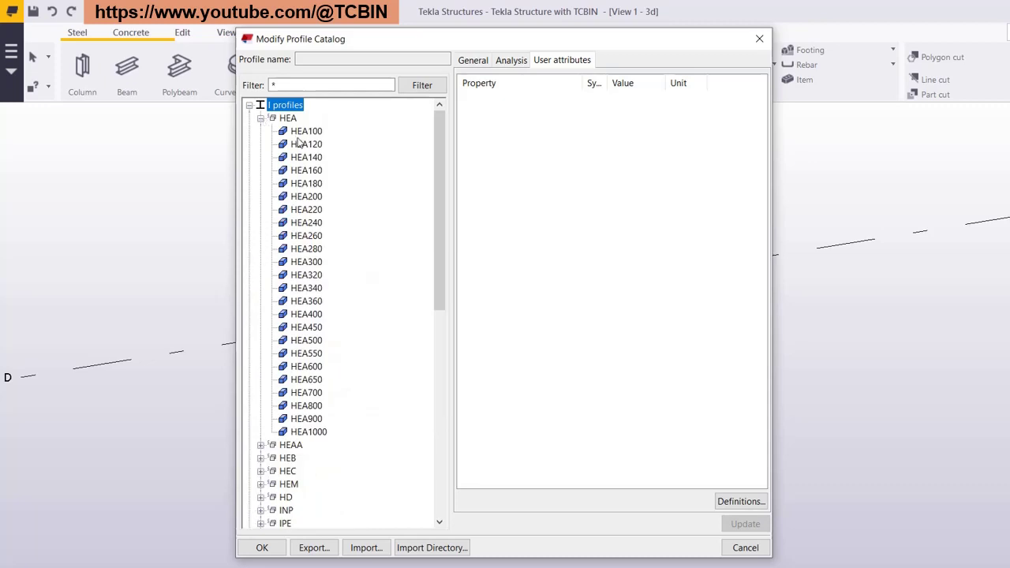
left_click(302, 133)
left_click(488, 62)
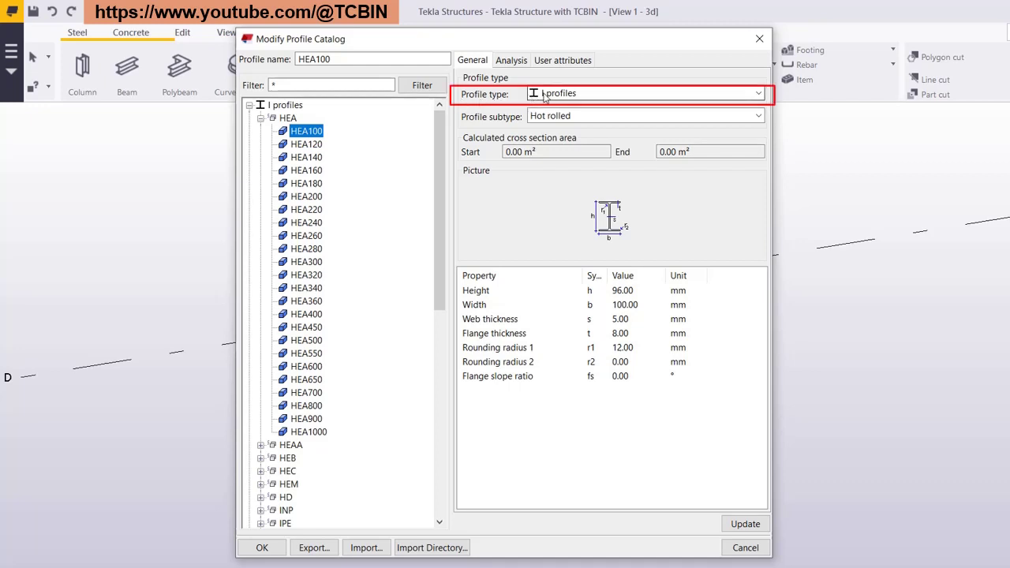
Show the general properties of L20*2 in the L20-25 group, then collapse the L profiles branch
left_click(249, 105)
left_click(249, 131)
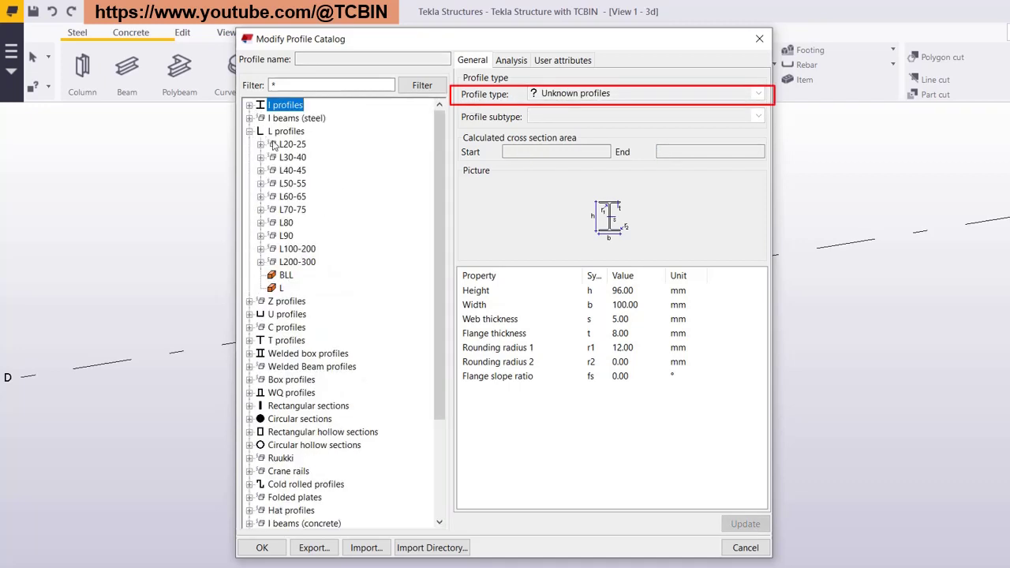
left_click(260, 145)
left_click(301, 157)
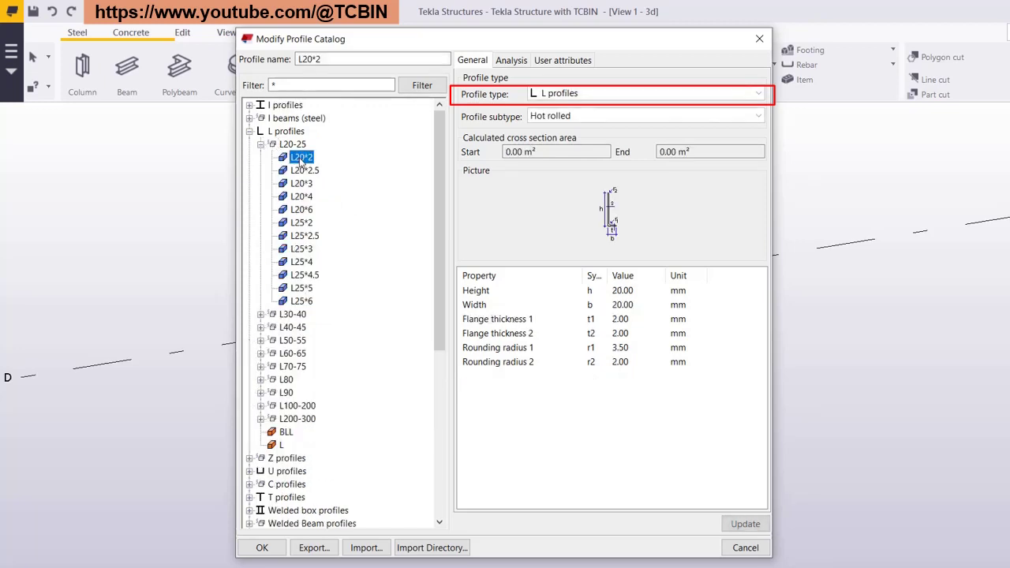
left_click(249, 131)
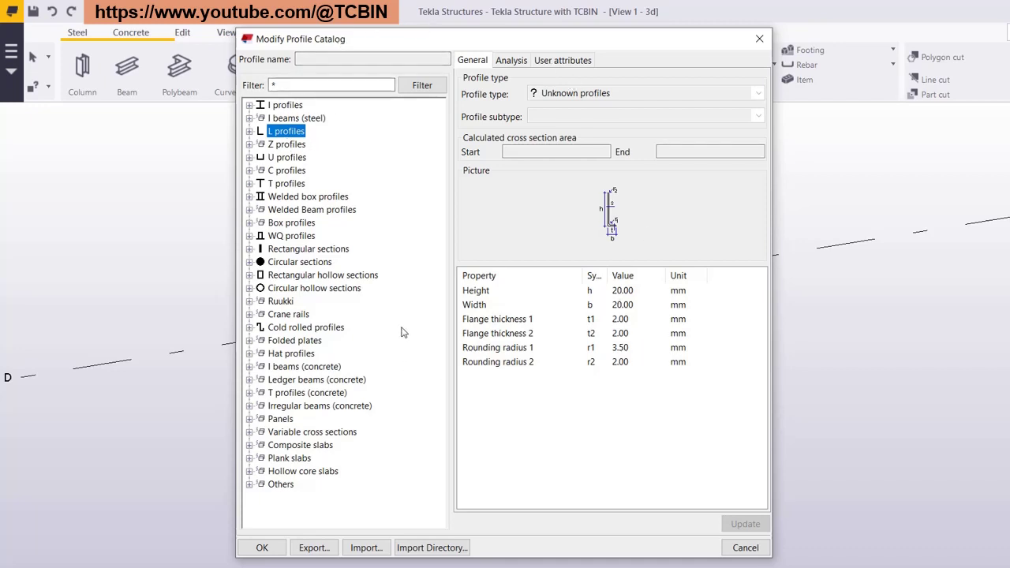
Examine the analysis properties and user attributes of profile HEA100, widening the Symbol column
left_click(250, 106)
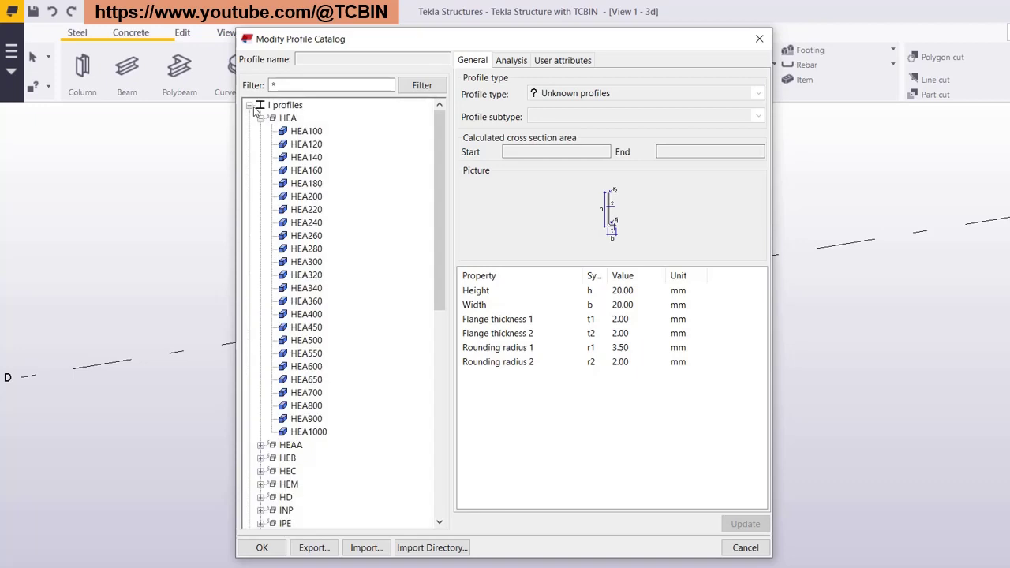
left_click(508, 61)
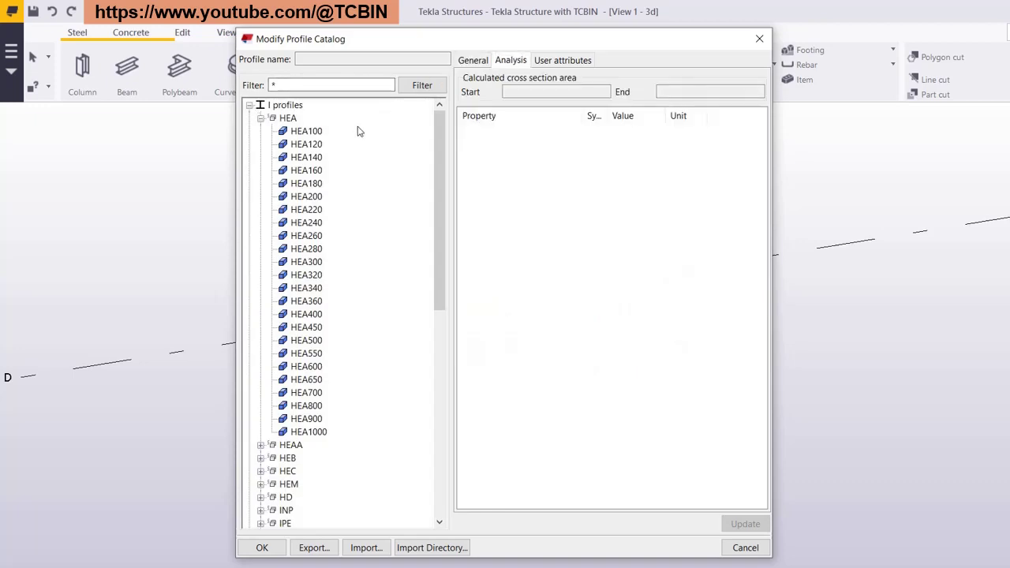
left_click(309, 133)
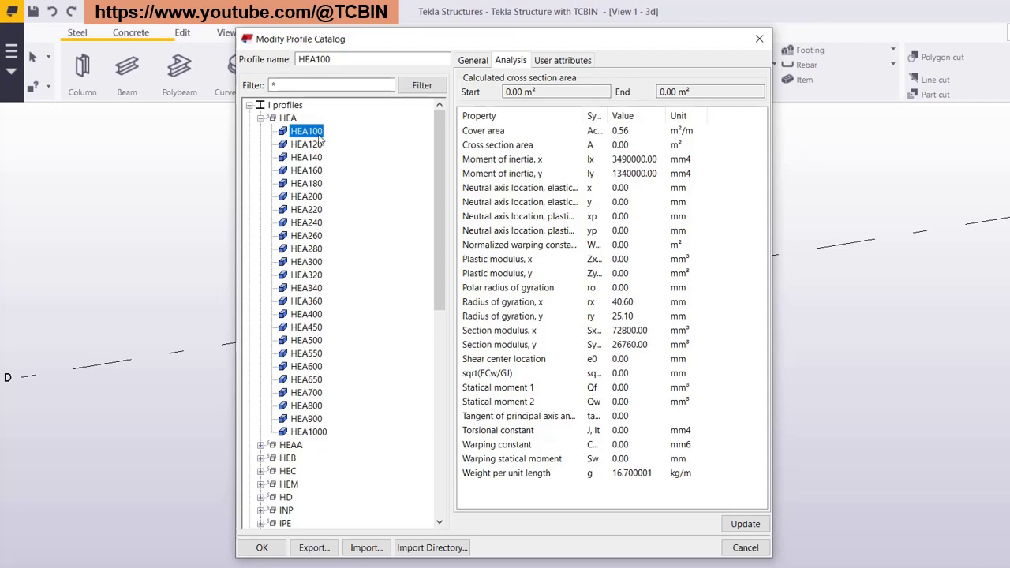
left_click(488, 133)
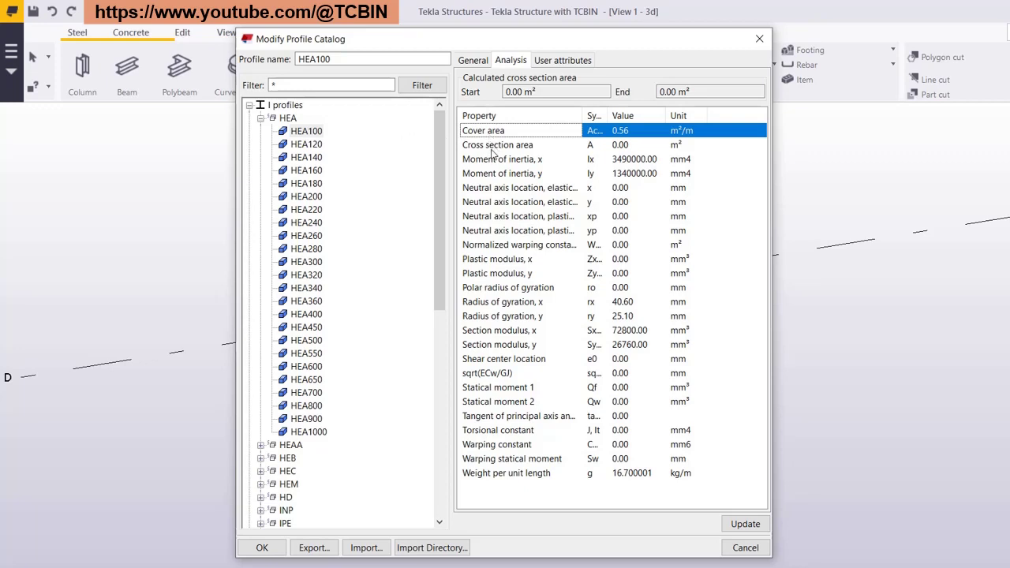
left_click(492, 147)
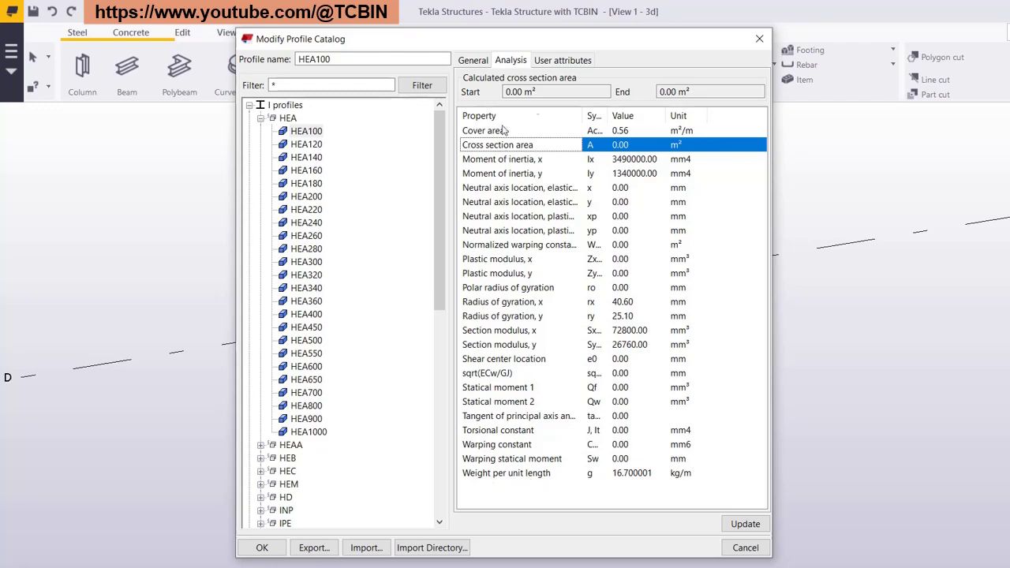
left_click(560, 68)
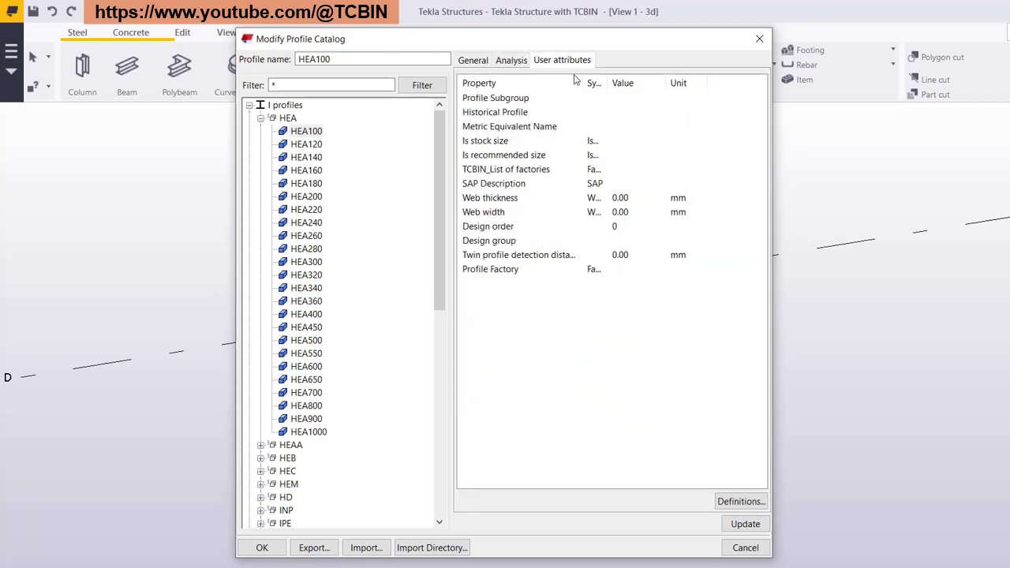
left_click_drag(610, 77, 635, 77)
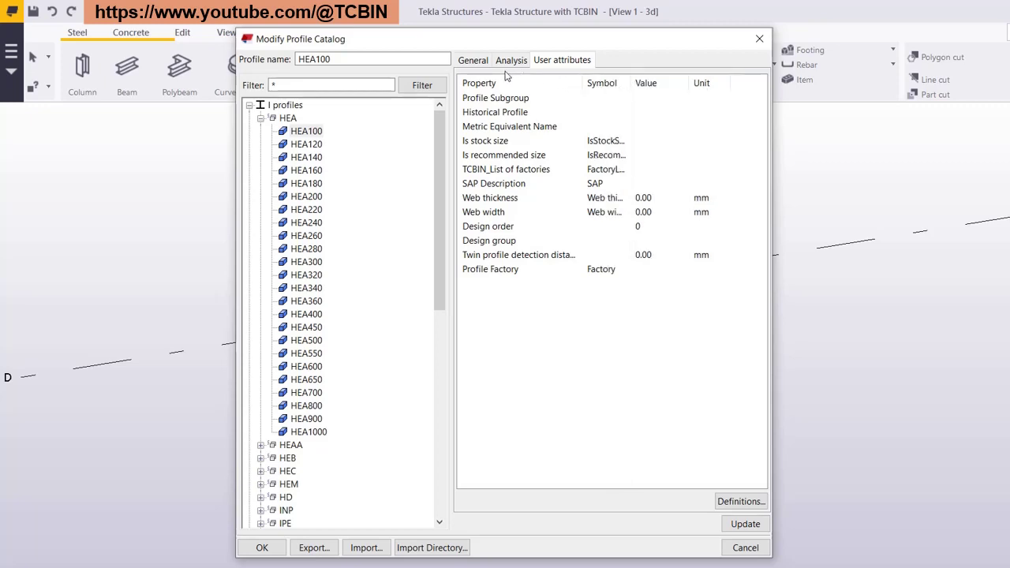
Return to the general properties and browse the L profiles branch and its L20-25 group, collapsing both
left_click(485, 70)
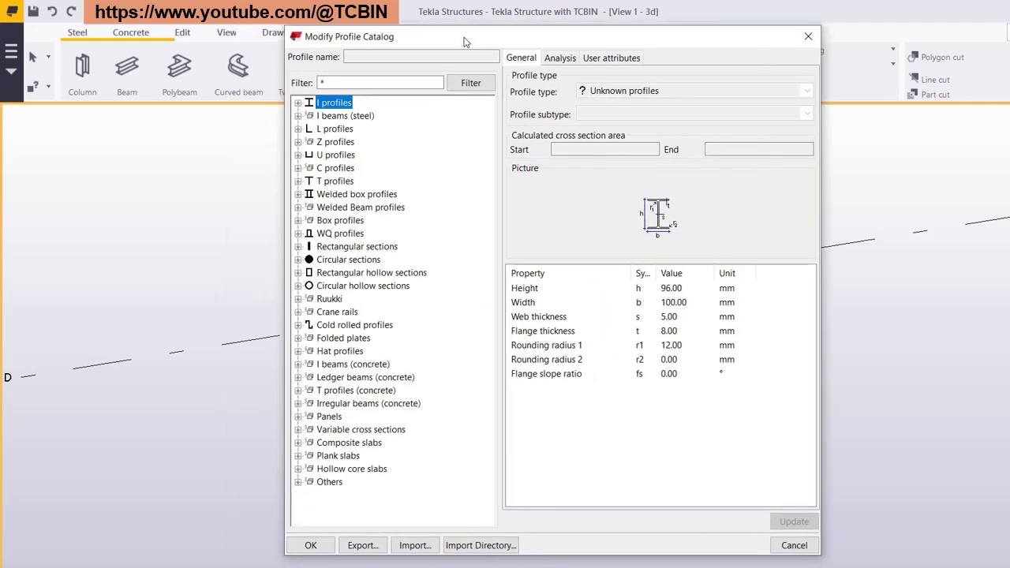
left_click(298, 128)
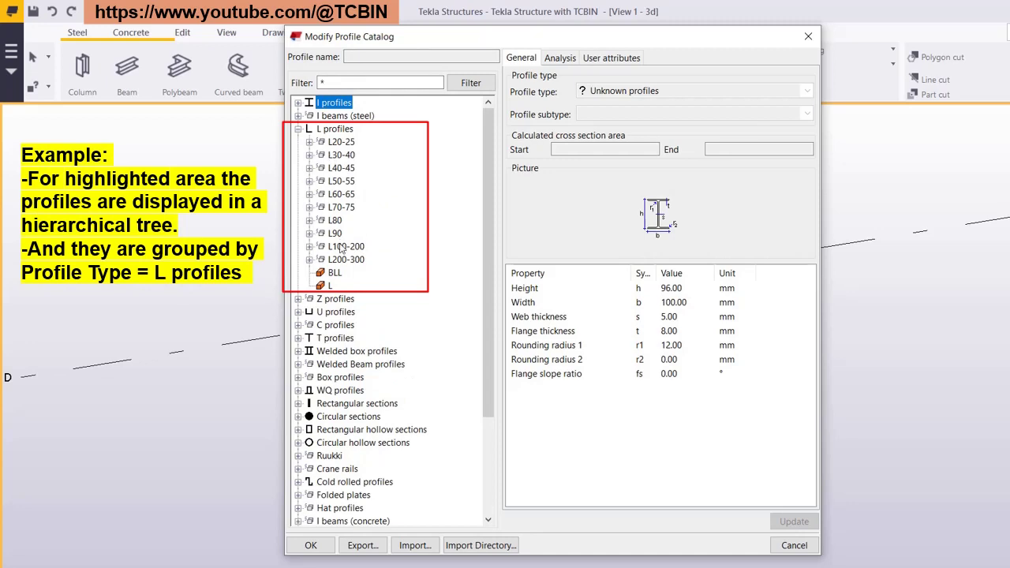
left_click(311, 143)
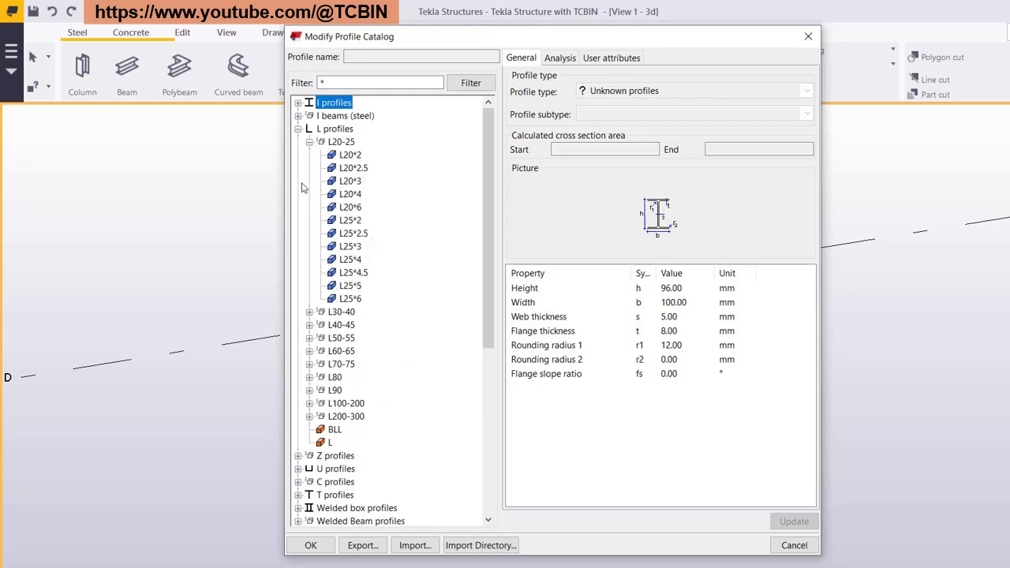
left_click(310, 142)
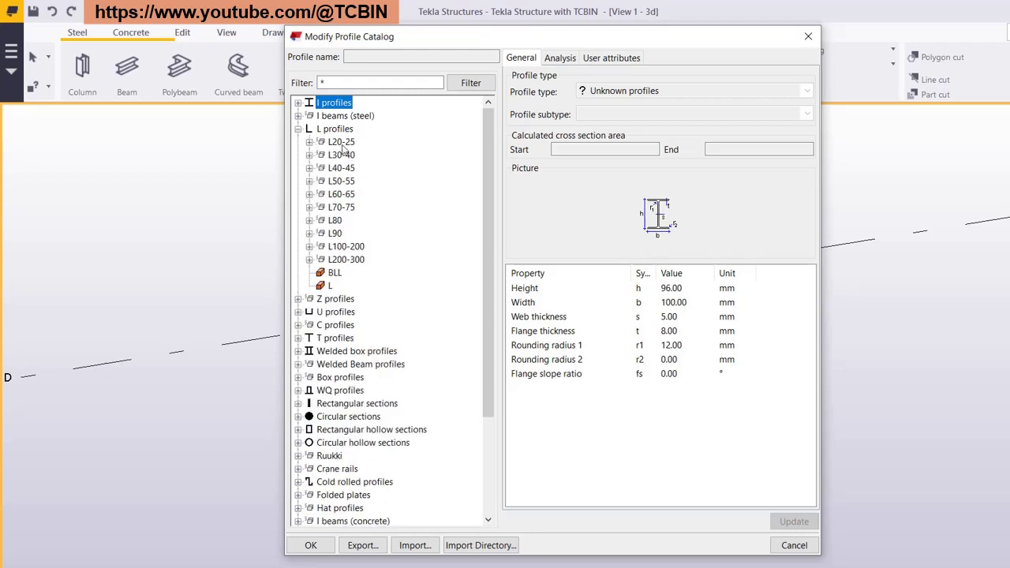
left_click(299, 129)
left_click_drag(394, 36, 398, 35)
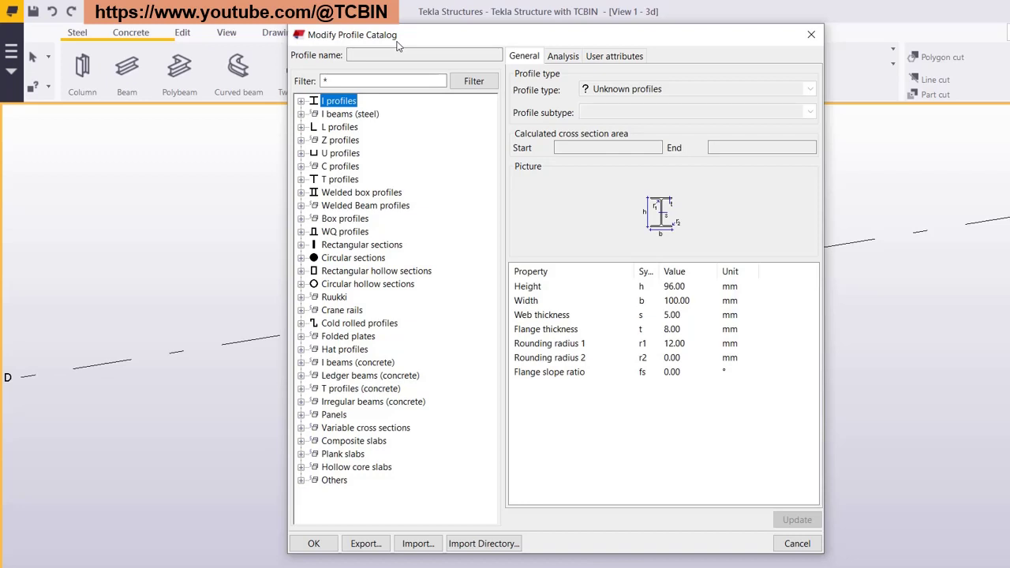
Examine the dimensions of the fixed L20*2 profile and select the L profile entry below the size groups
left_click(301, 127)
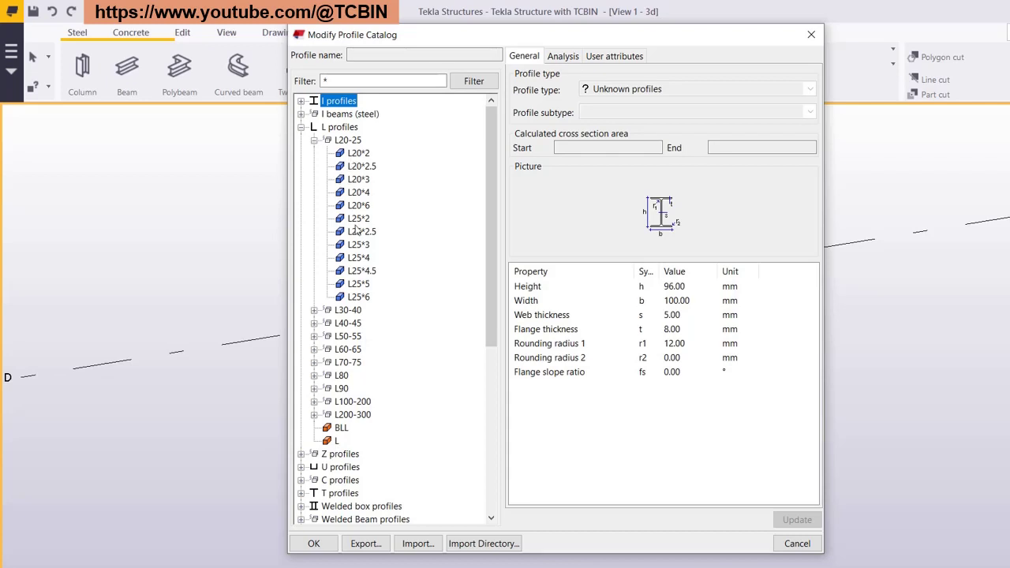
left_click(362, 153)
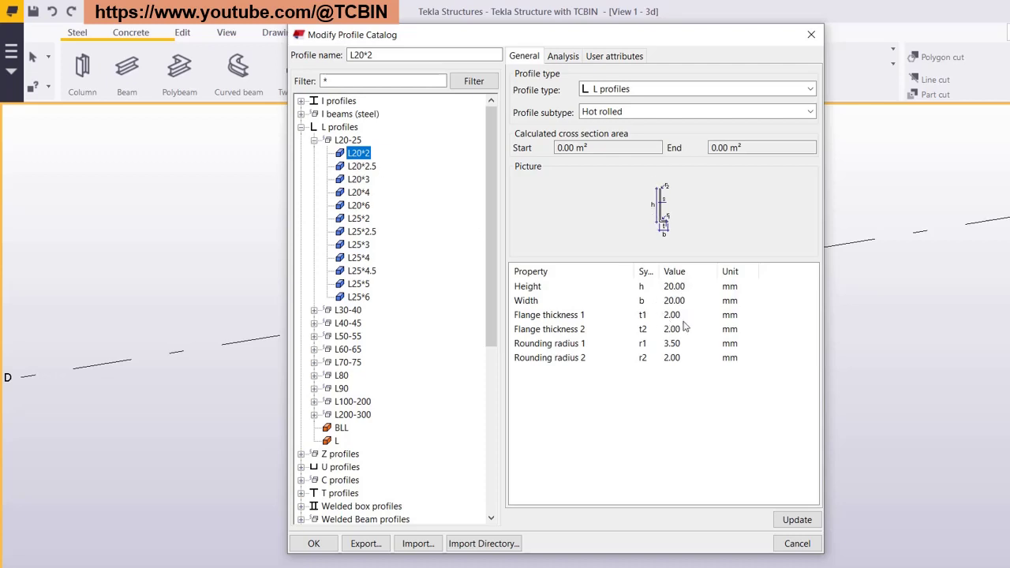
left_click(336, 441)
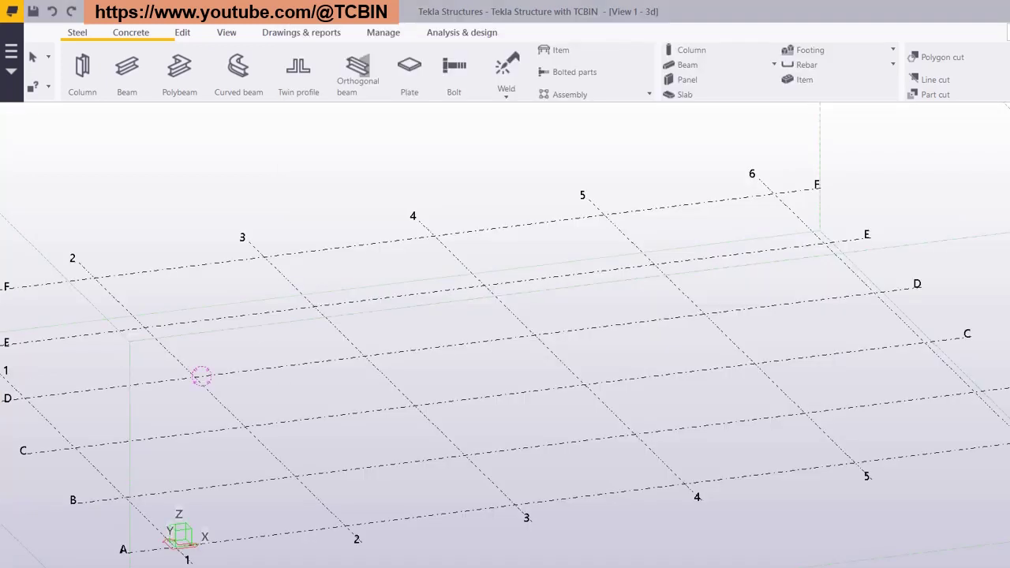
Create a steel beam from grid intersection C/3 to grid intersection D/4, then end the command
left_click(128, 67)
left_click(410, 405)
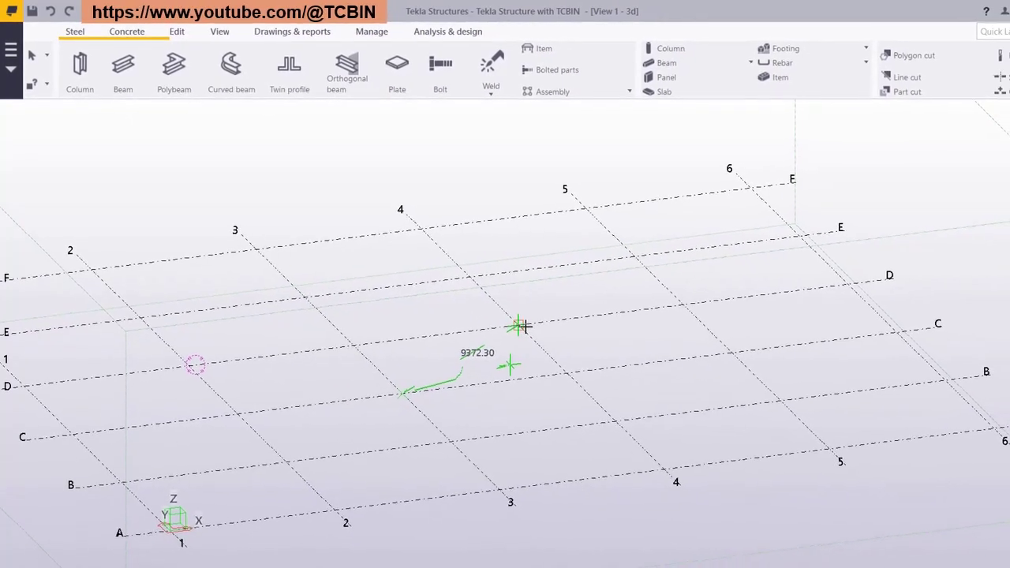
left_click(531, 336)
right_click(497, 287)
left_click(493, 277)
scroll(474, 315, "up", 3)
Open the new beam's properties and its profile selection, collapsing the HEA and I profiles branches
double_click(440, 353)
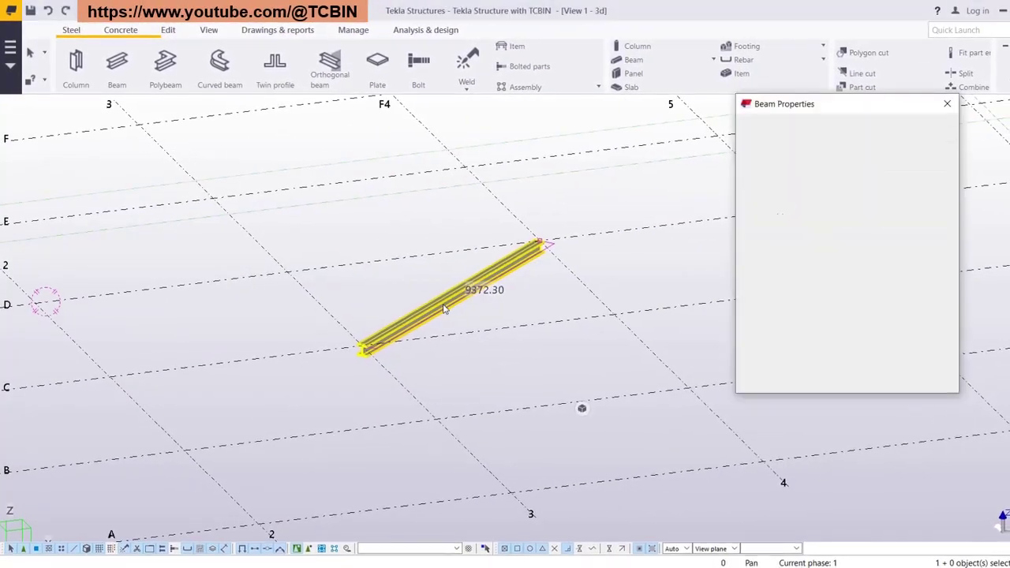
left_click_drag(862, 105, 745, 134)
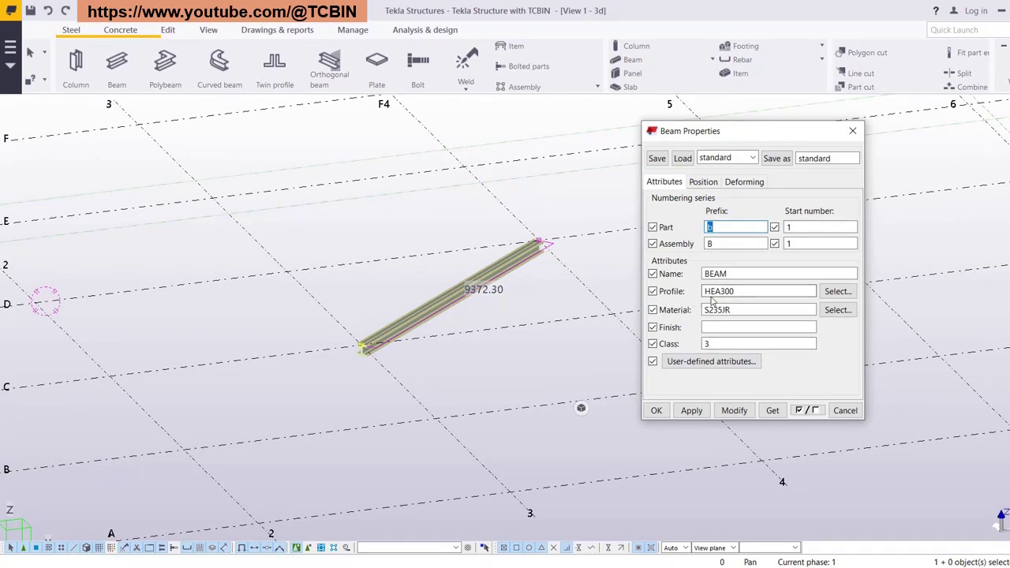
left_click(830, 295)
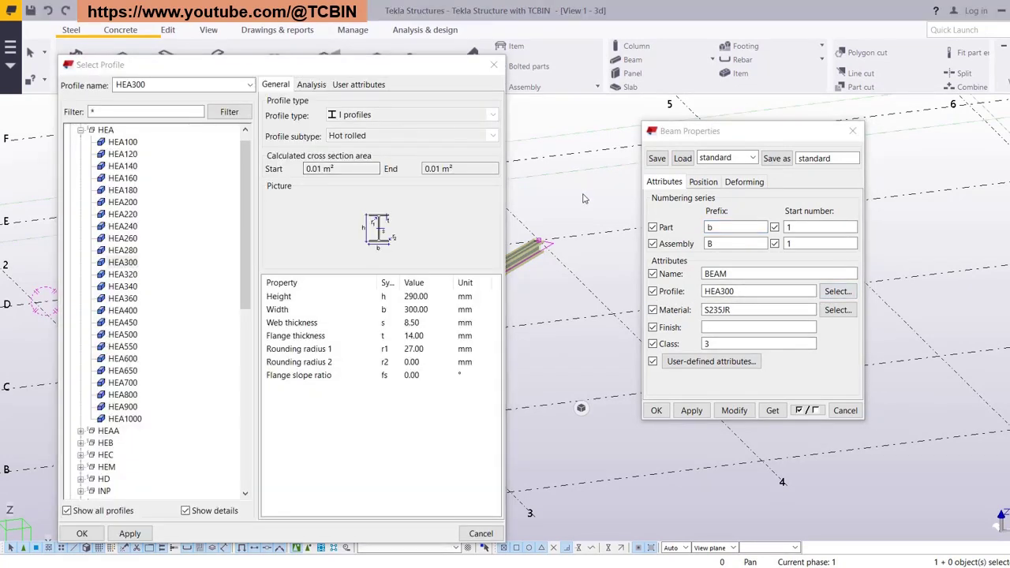
middle_click_drag(586, 196, 723, 171)
left_click_drag(775, 136, 864, 127)
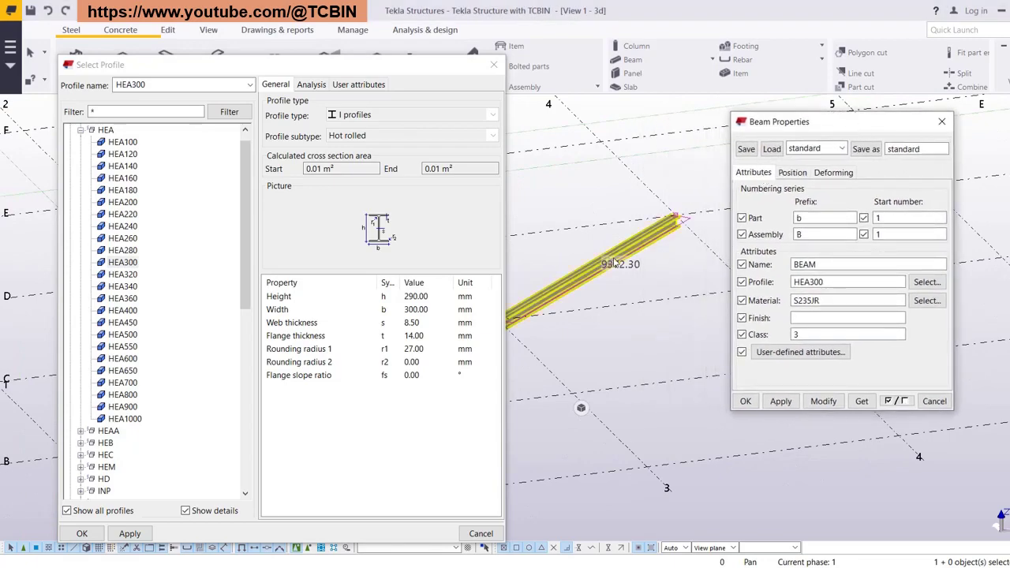
middle_click_drag(643, 240, 716, 213)
left_click(80, 130)
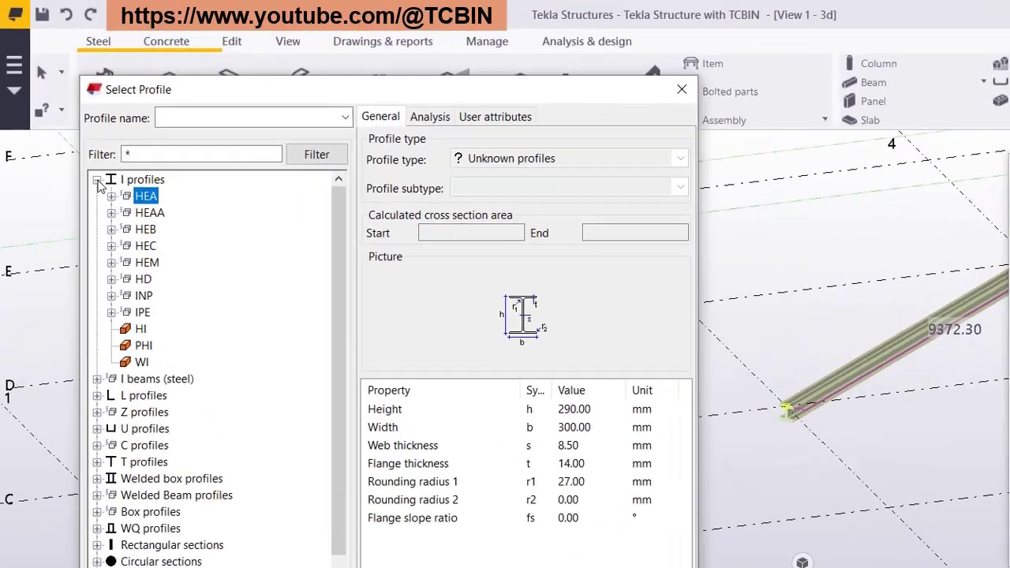
left_click(70, 129)
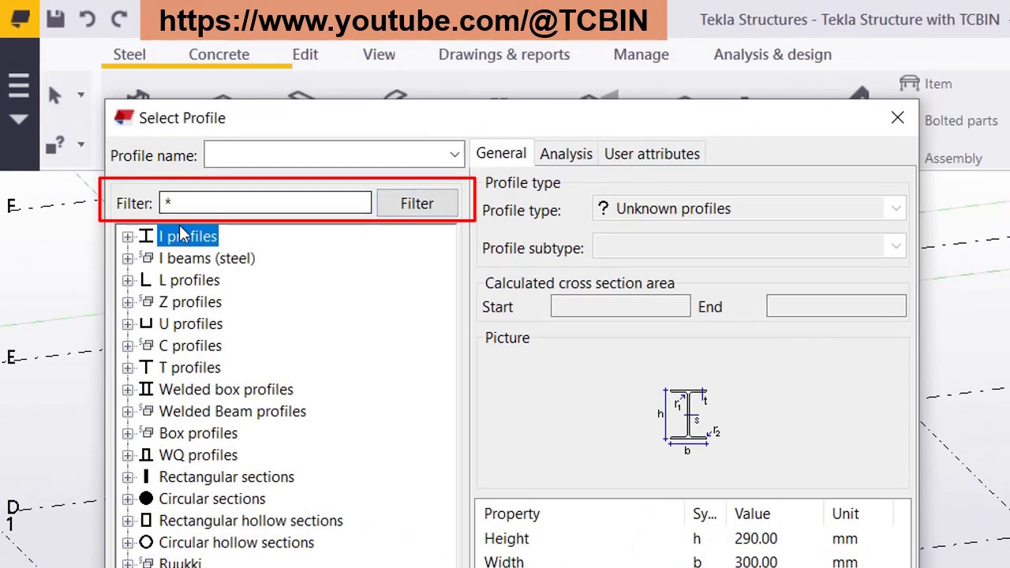
Filter the profile list by HEA* and expand the I profiles branch and its HEA group
left_click(167, 203)
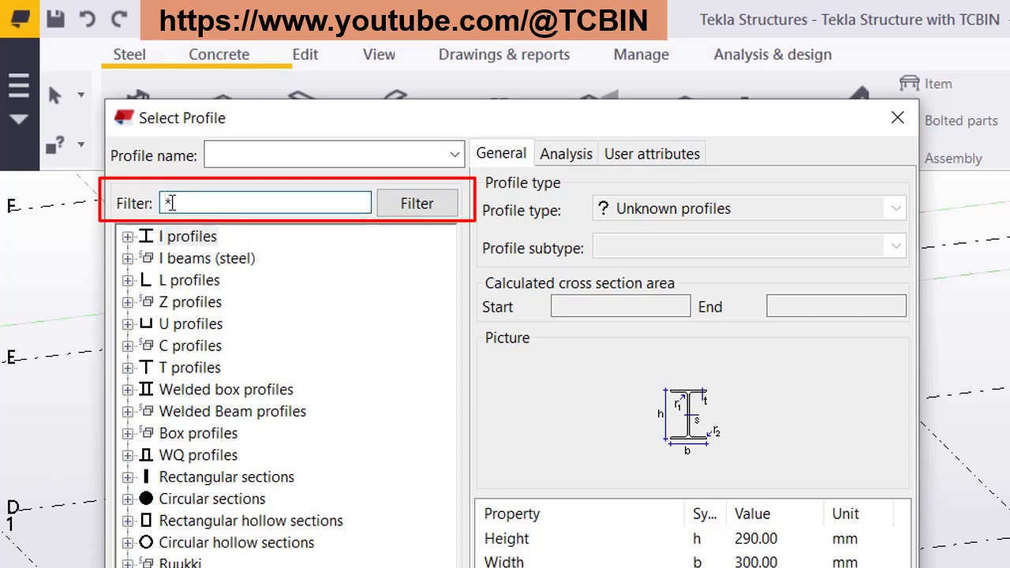
type("HEA")
left_click(416, 204)
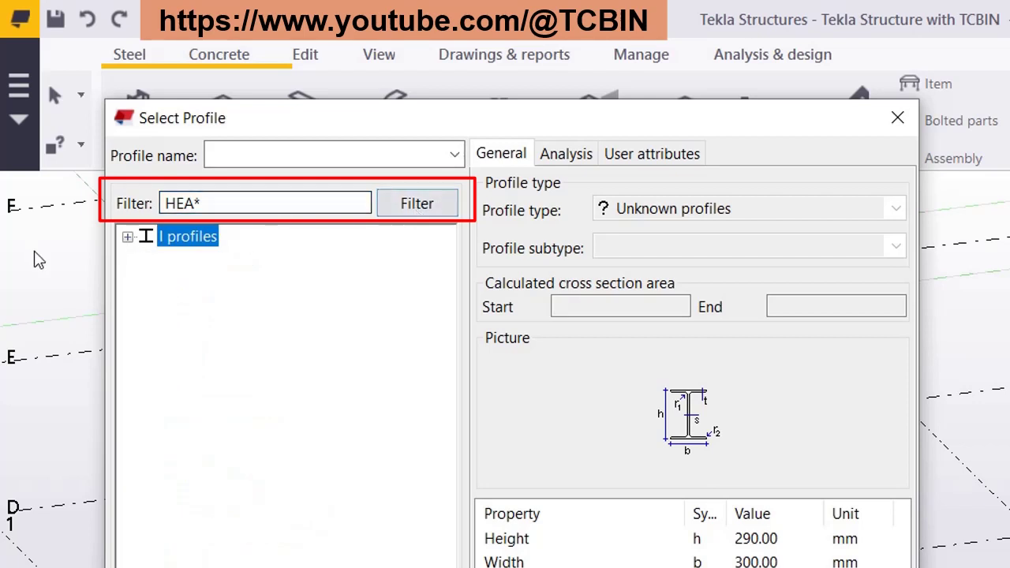
left_click(128, 238)
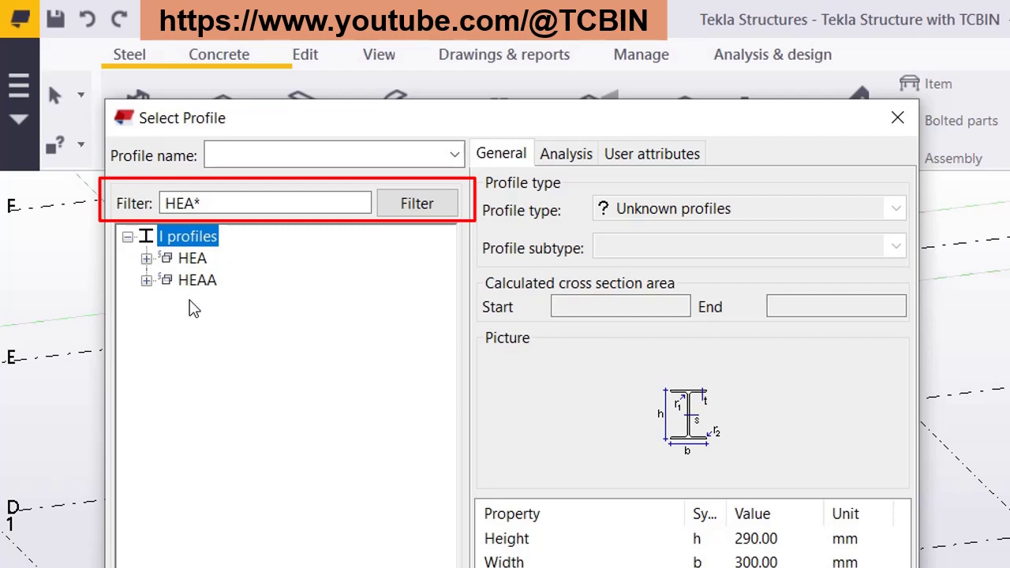
left_click(146, 258)
Filter the profile list by L* and expand the L profiles branch
left_click_drag(195, 203, 154, 211)
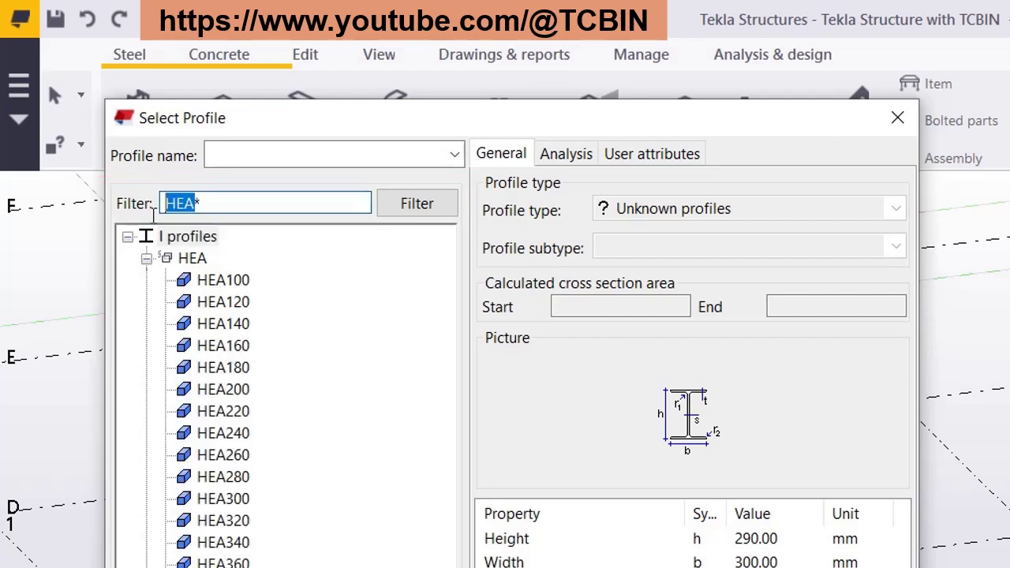
type("L*")
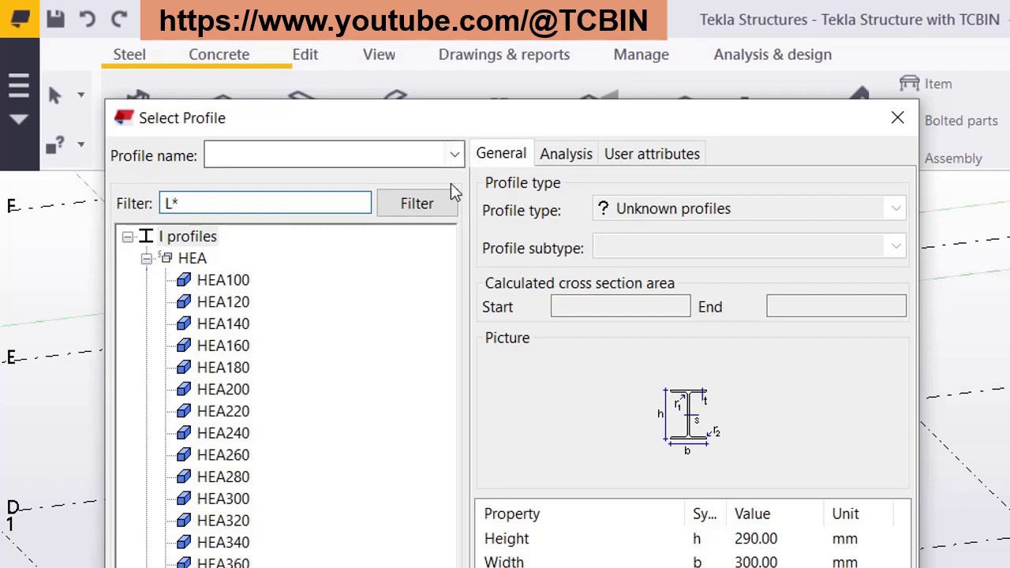
left_click(438, 204)
double_click(144, 236)
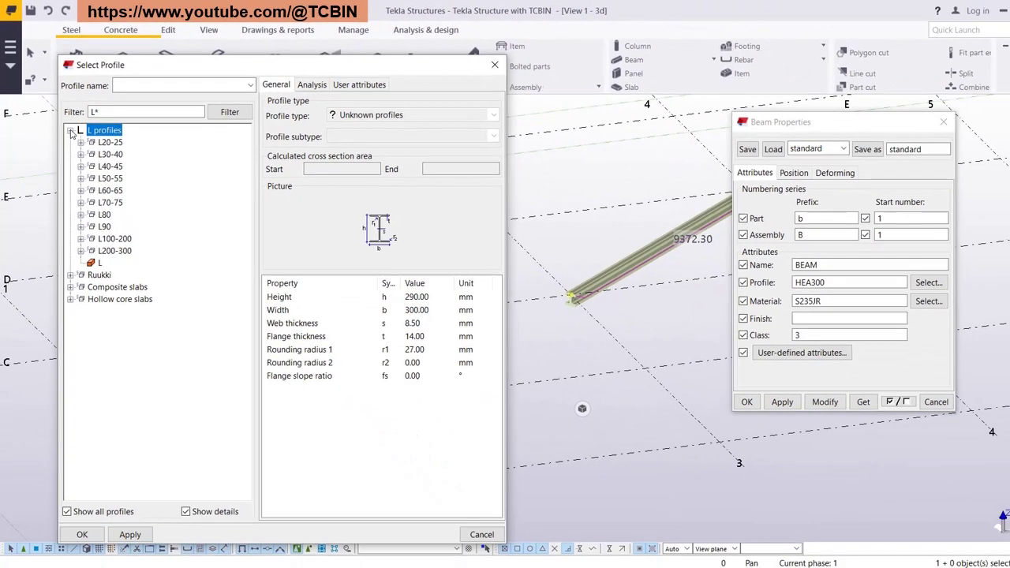
Reset the profile filter to * and expand the L profiles branch and its L20-25 group
left_click(127, 236)
left_click(95, 112)
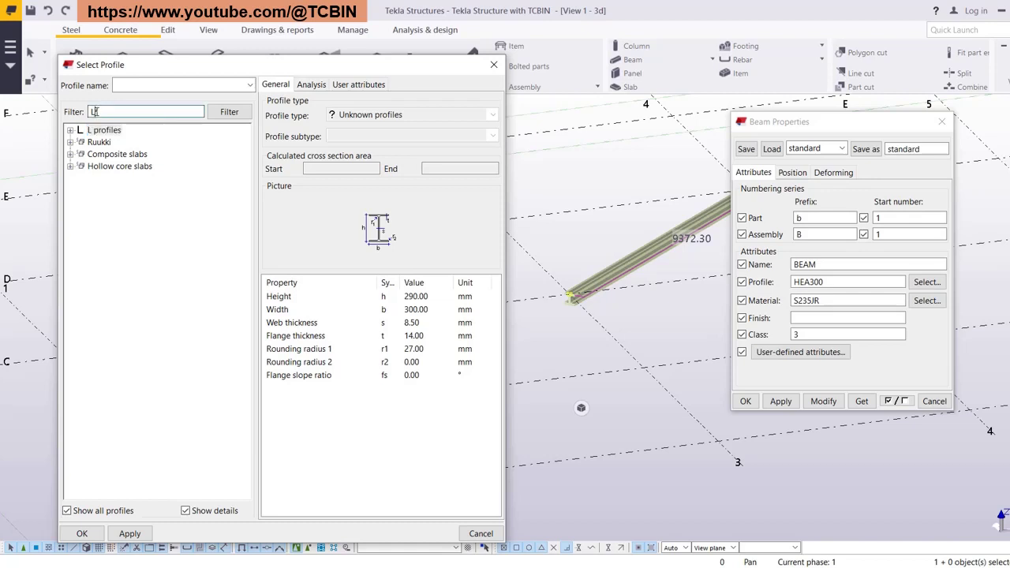
left_click(242, 111)
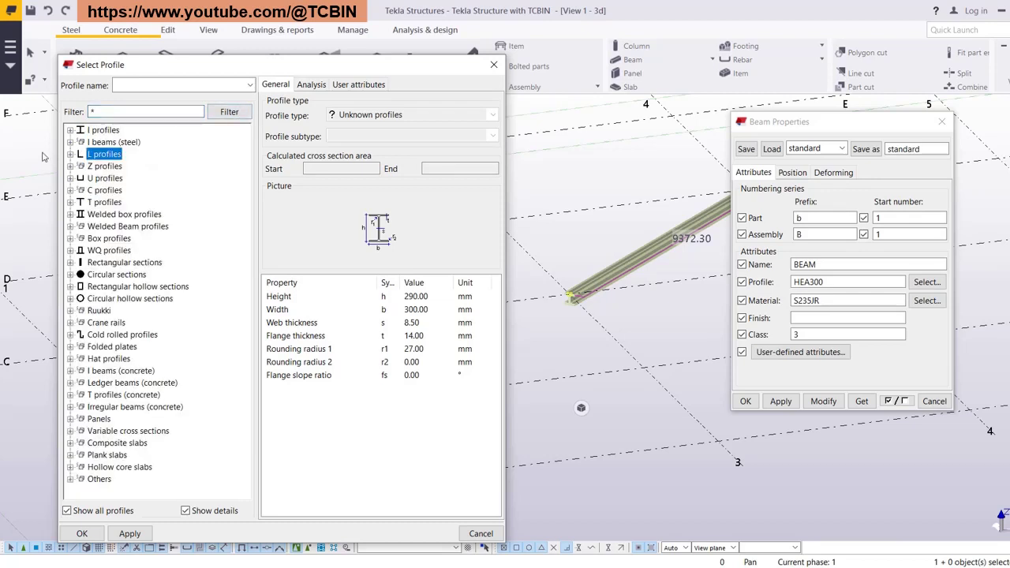
left_click(71, 154)
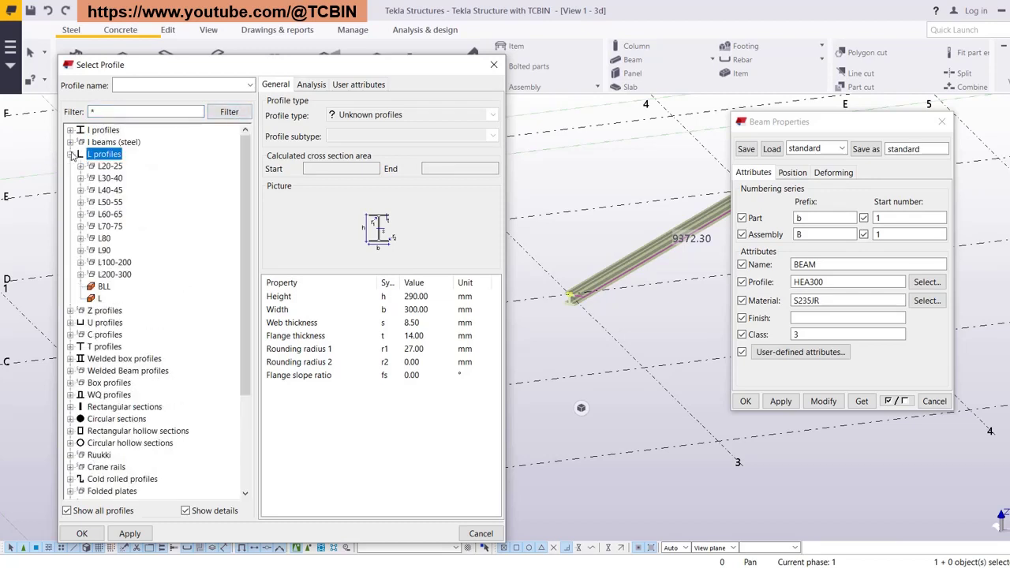
left_click(80, 166)
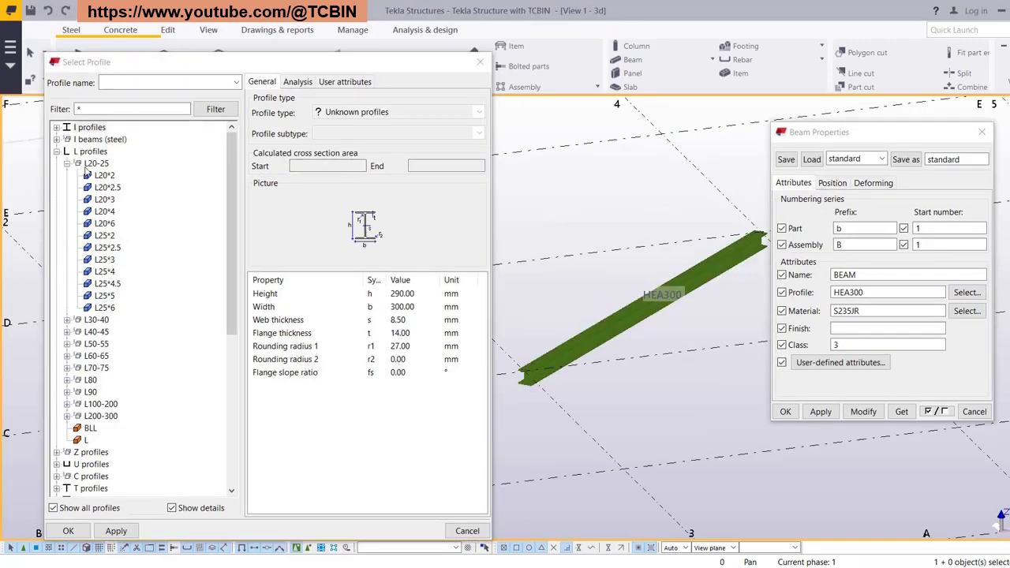
Choose the L20*2 profile from the catalog and modify the selected beam with it
left_click(105, 176)
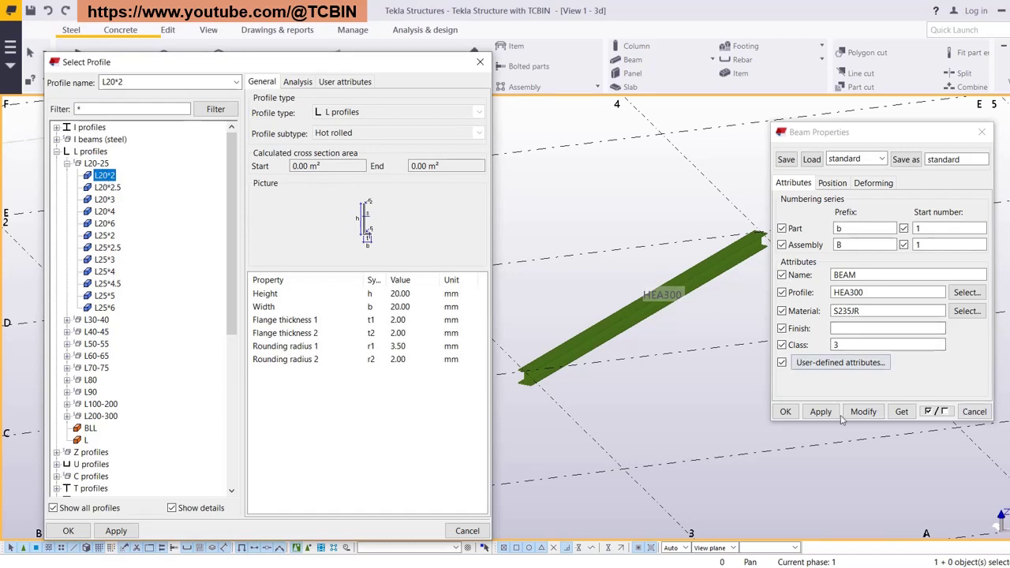
left_click(116, 532)
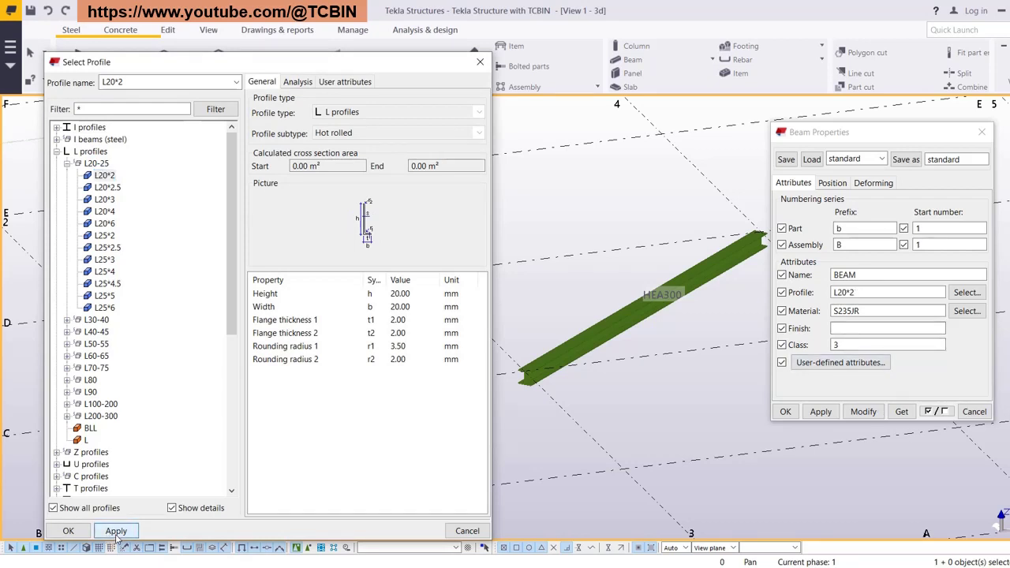
left_click(116, 532)
left_click(846, 293)
left_click_drag(846, 294, 829, 294)
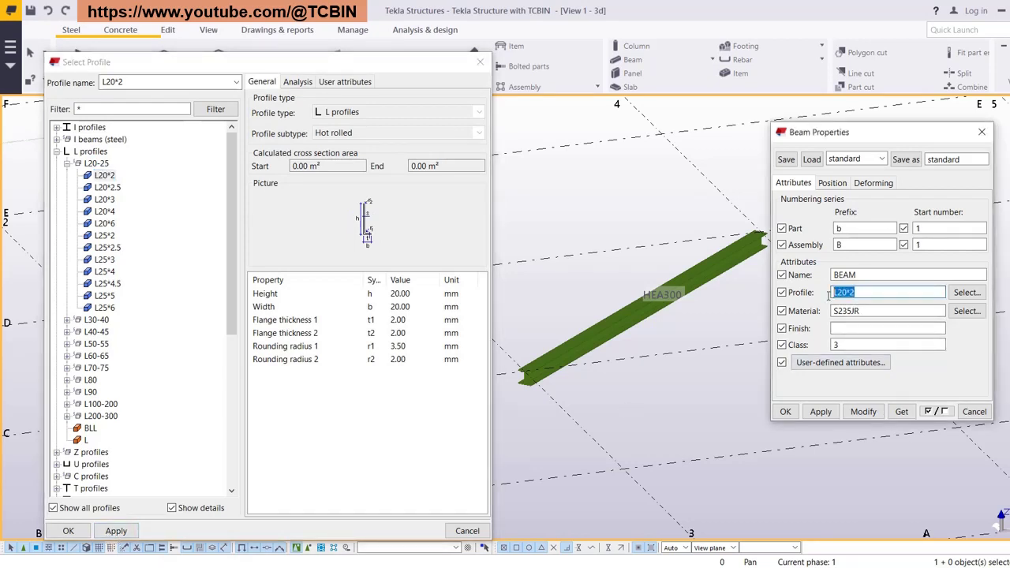
left_click(863, 413)
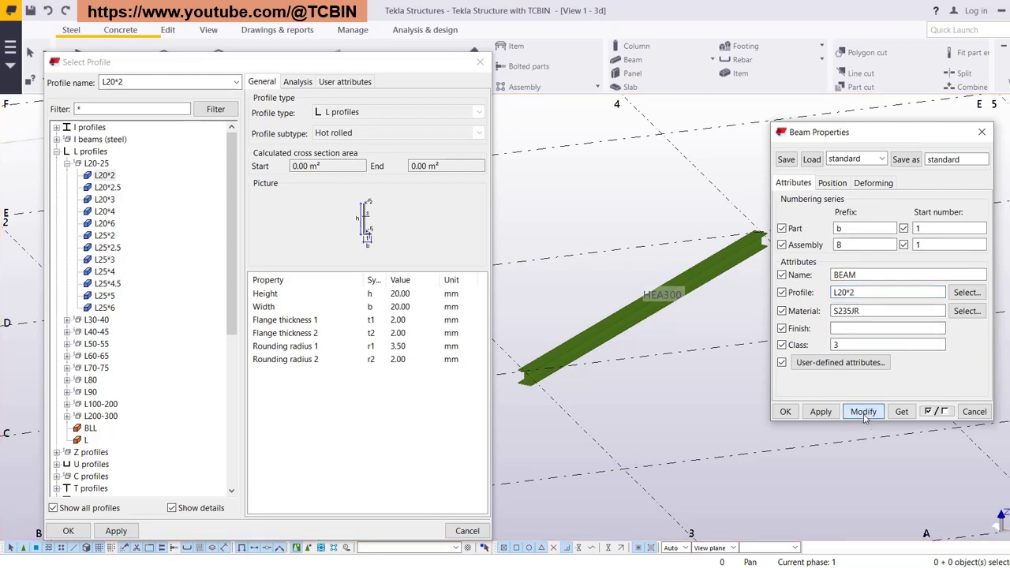
left_click(864, 412)
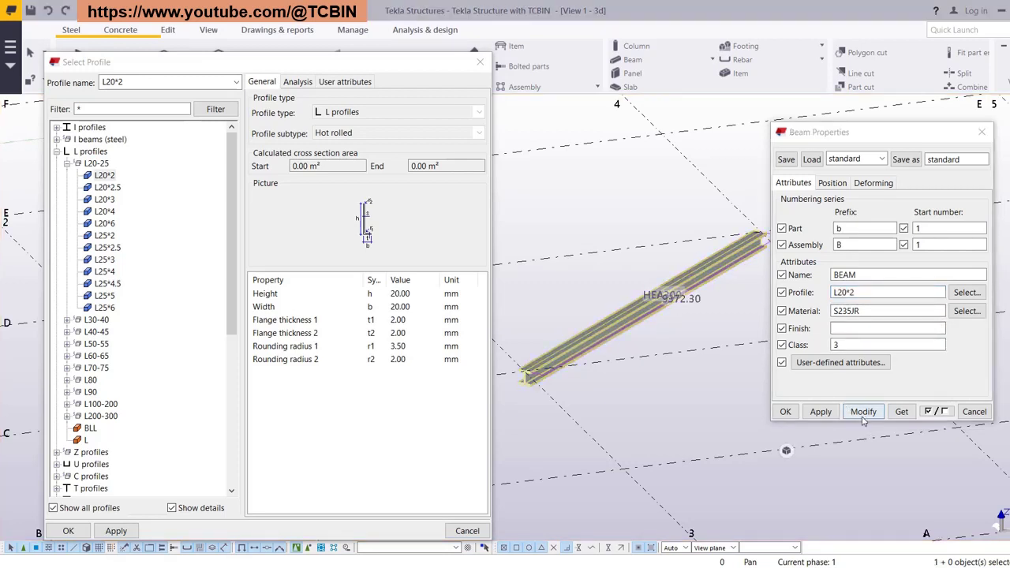
scroll(665, 307, "up", 5)
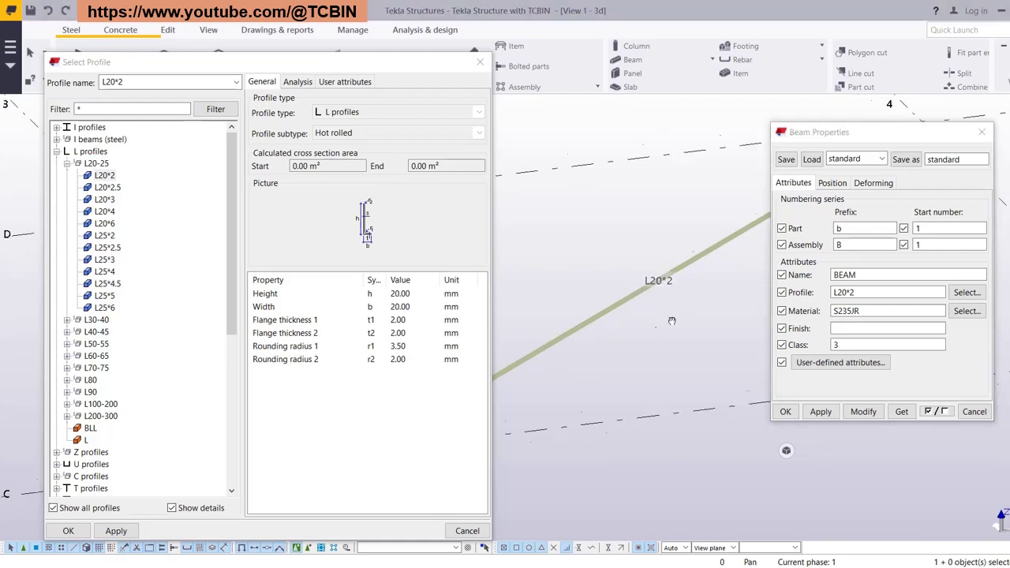
scroll(702, 286, "down", 2)
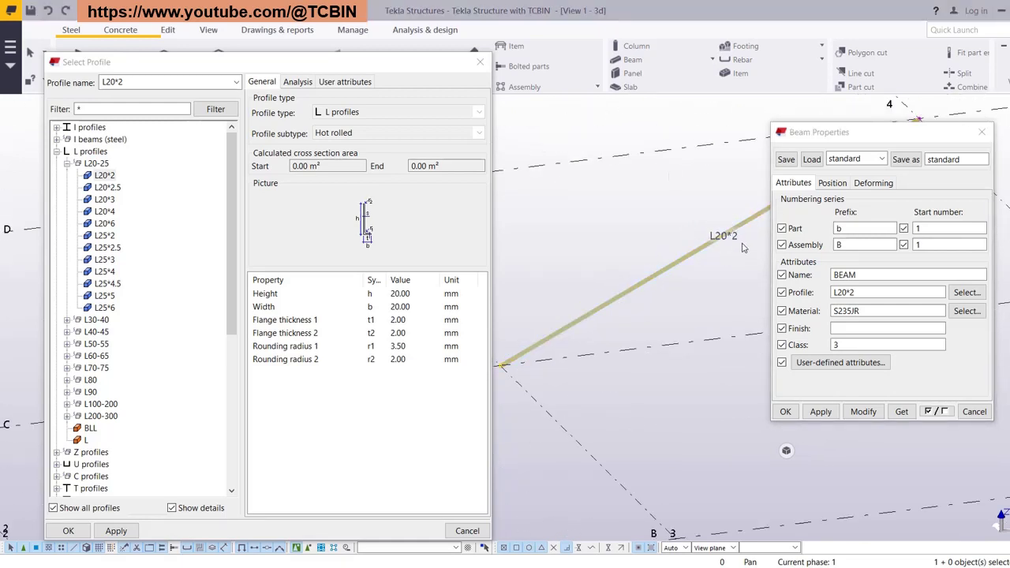
Filter the profile list by L20*2*, copying the profile name from the beam's properties
double_click(845, 293)
key("ctrl+c")
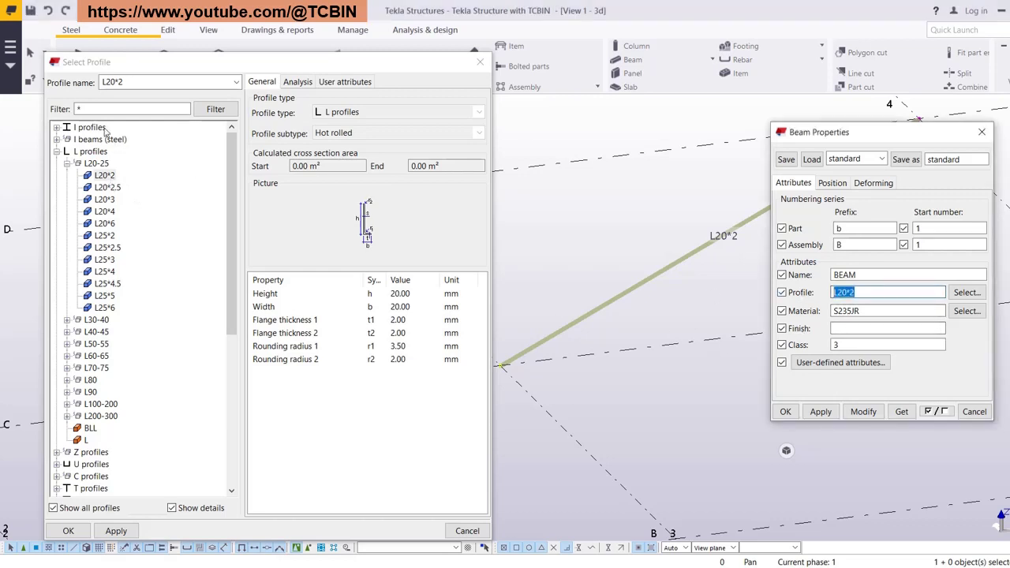
double_click(78, 109)
key("ctrl+v")
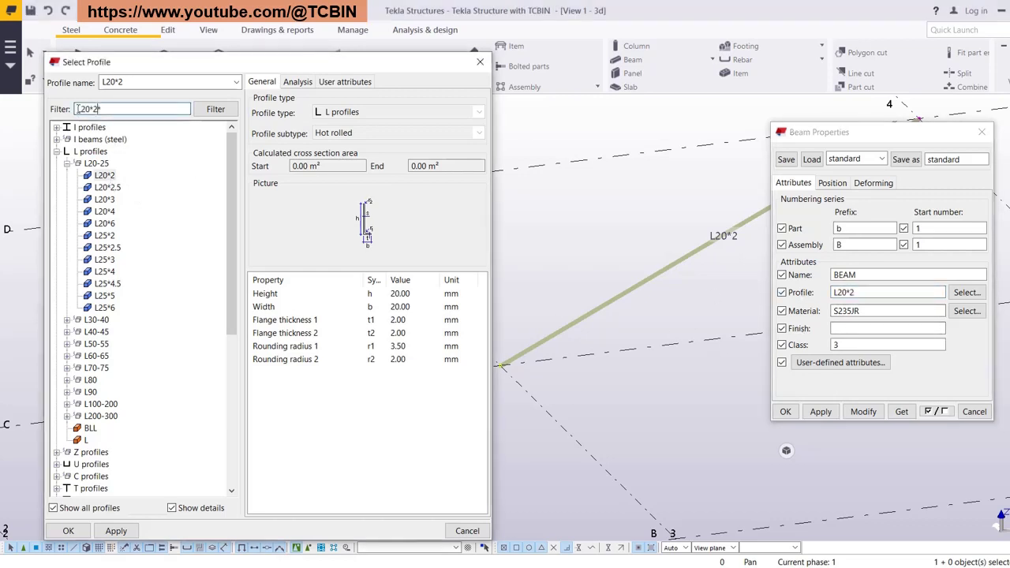
left_click(215, 109)
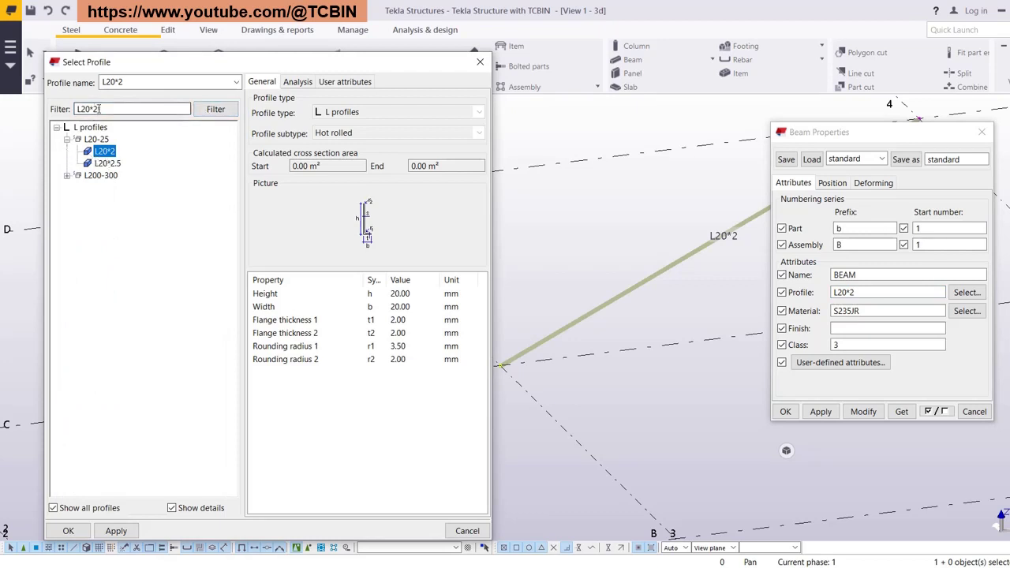
Filter the profile list by L* to list all L profiles
left_click_drag(99, 109, 69, 112)
type("L*")
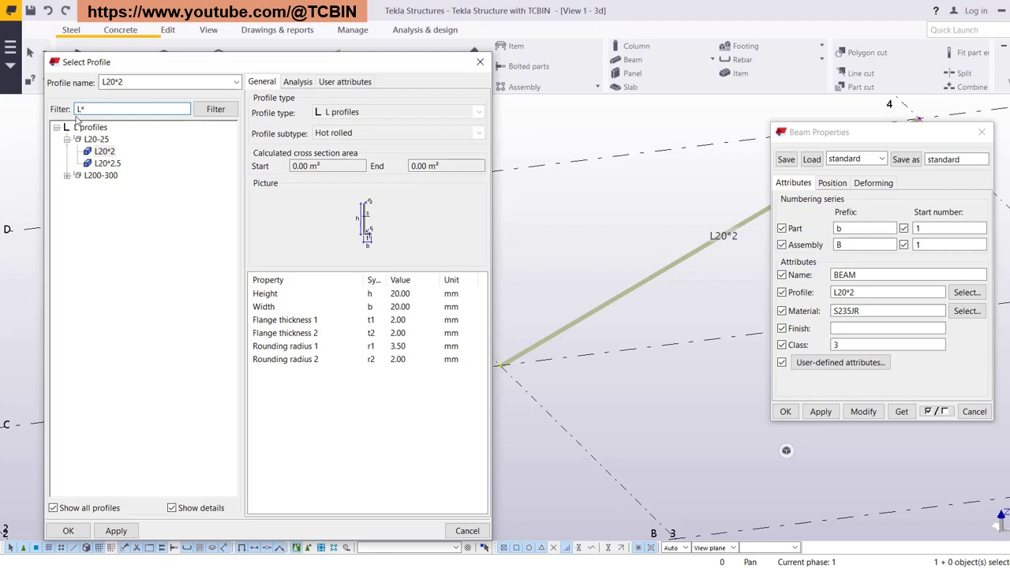
left_click(211, 109)
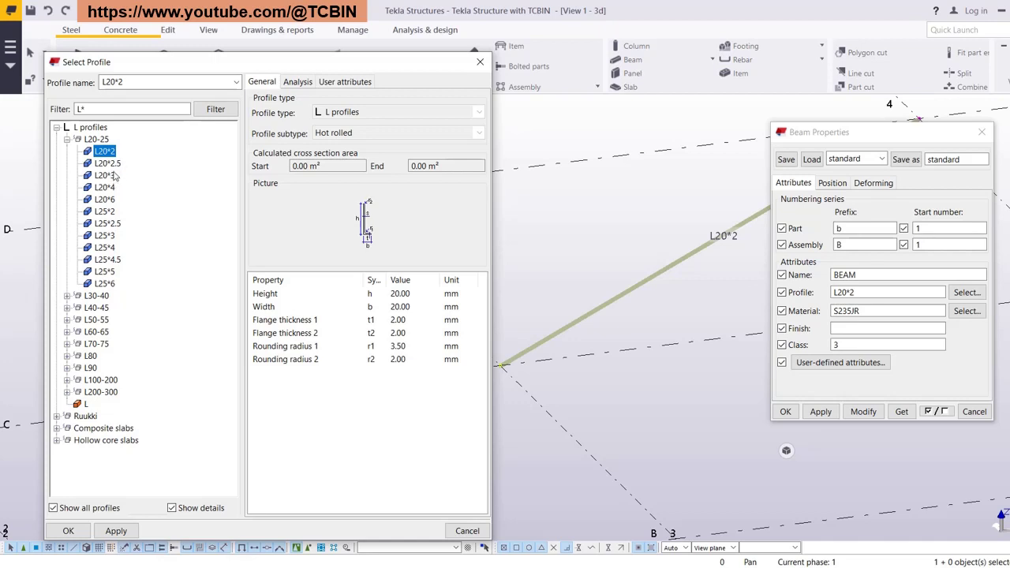
Set the beam's profile to L20*3.5 and modify the beam
left_click(857, 292)
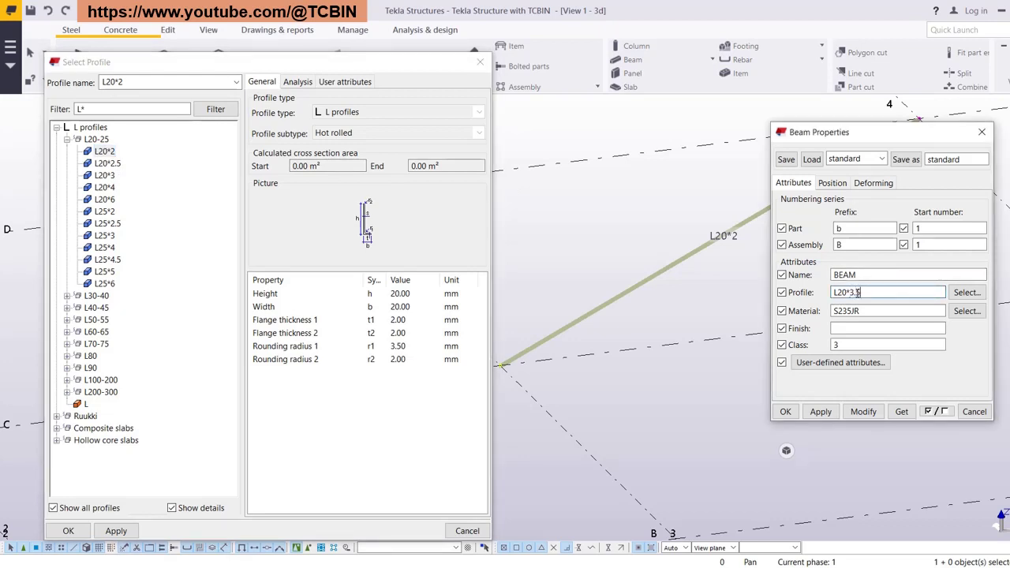
type("3.5")
left_click(863, 411)
middle_click_drag(683, 320, 614, 368)
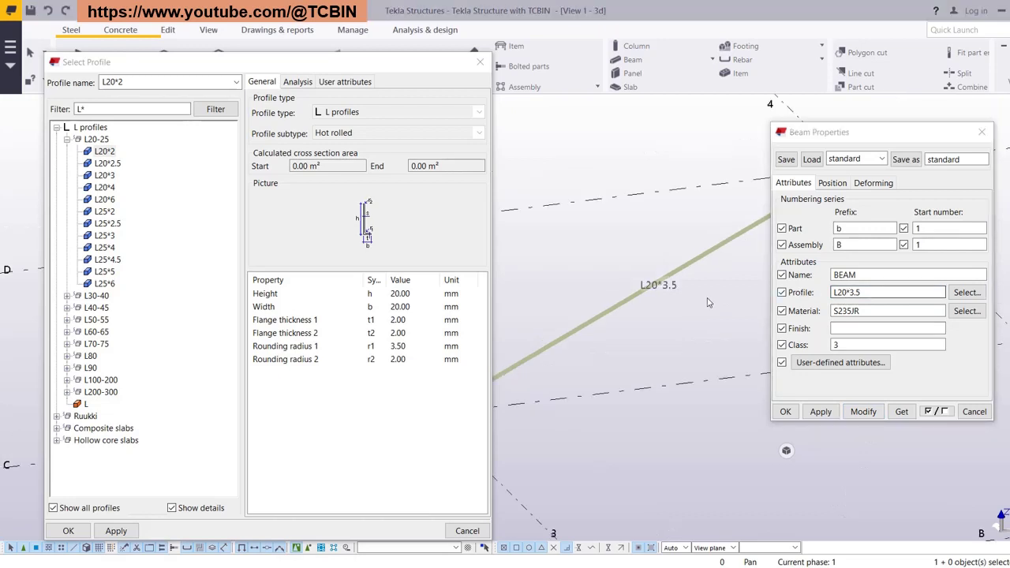
middle_click_drag(653, 318, 679, 324, "ctrl")
Filter the profile list by L20*3.5* to look for the beam's profile in the catalog
left_click_drag(862, 293, 810, 298)
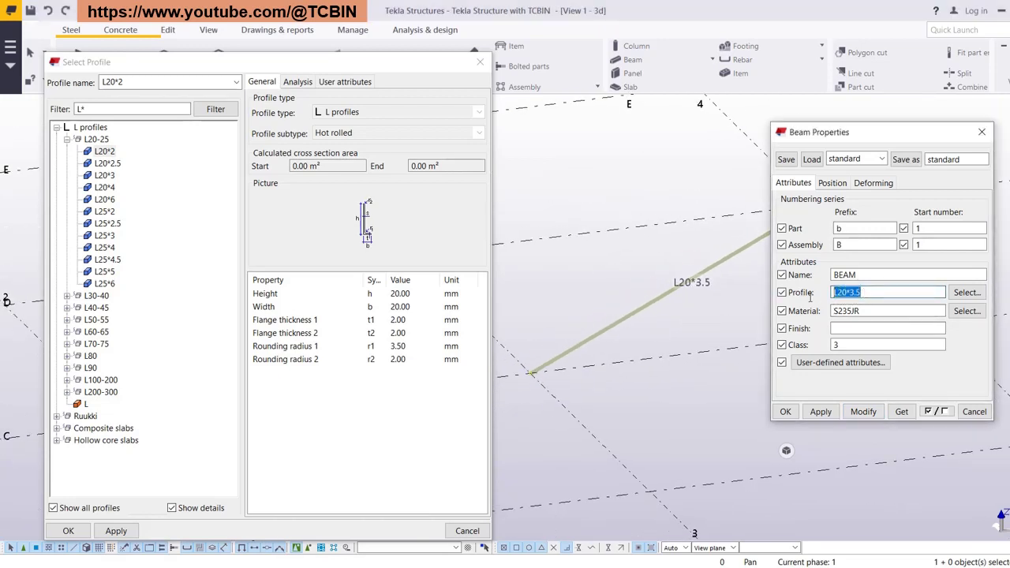
left_click(76, 109)
type("L20*3.5*")
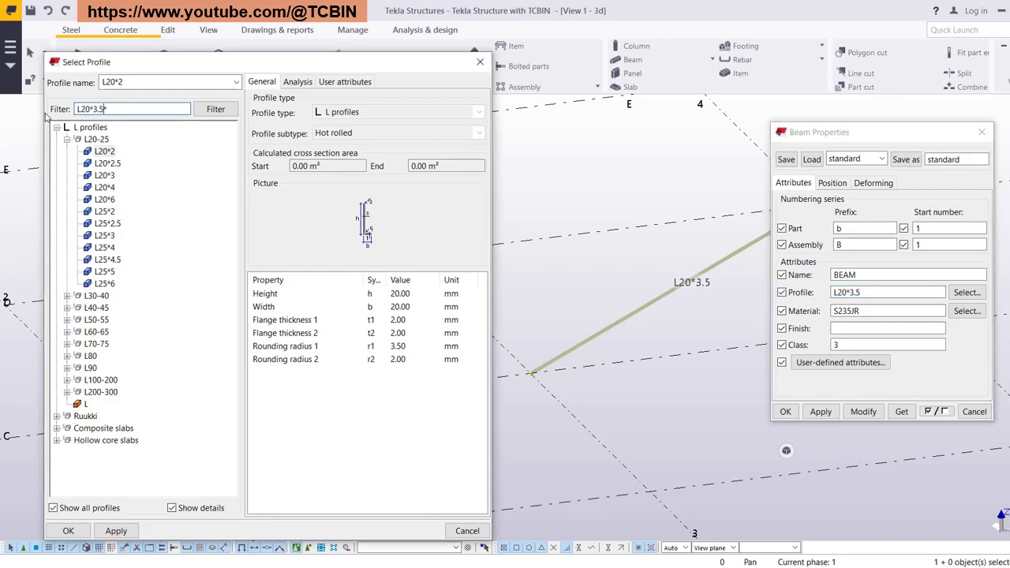
left_click(215, 109)
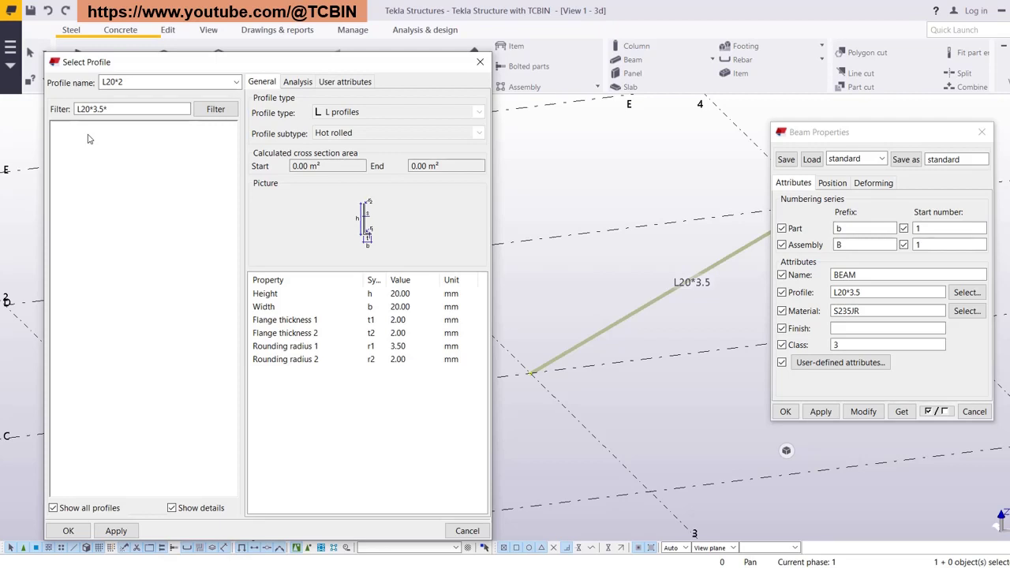
Reset the profile filter to * to list every profile category
left_click_drag(108, 109, 65, 109)
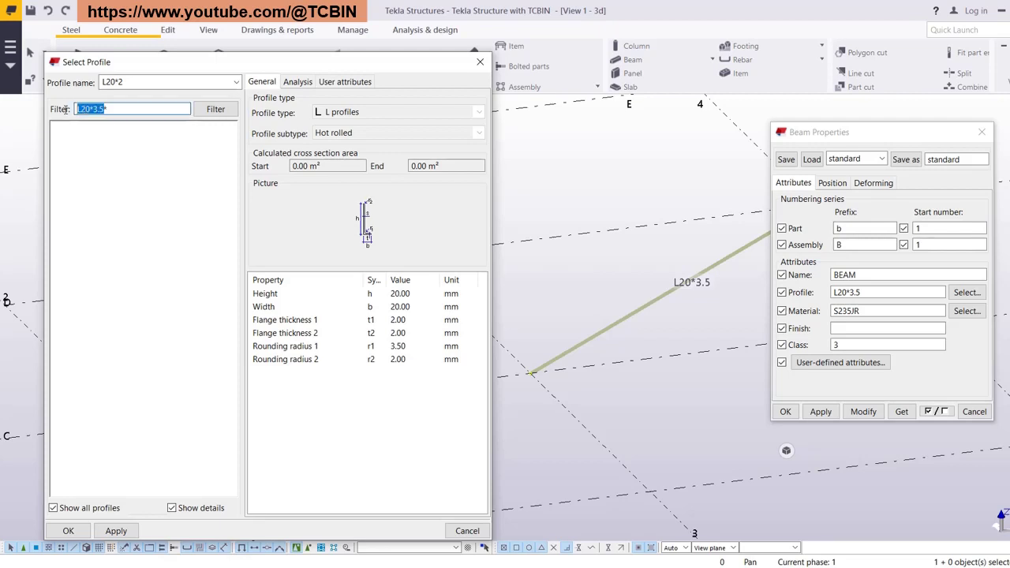
type("*")
left_click(204, 109)
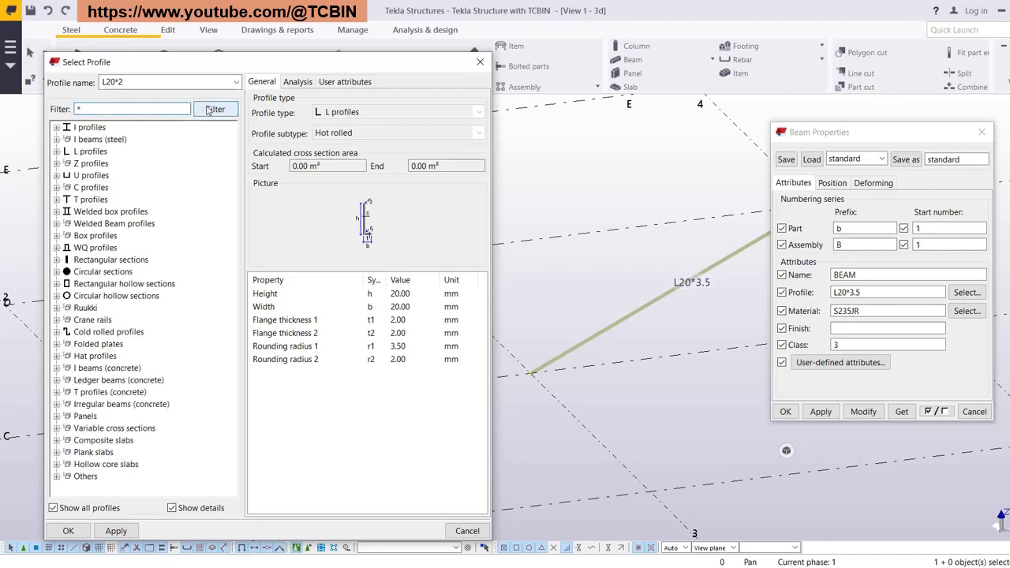
Filter the profile list by L*, select the parametric L profile and expand the L20-25 group
left_click(78, 109)
type("L*")
left_click(216, 109)
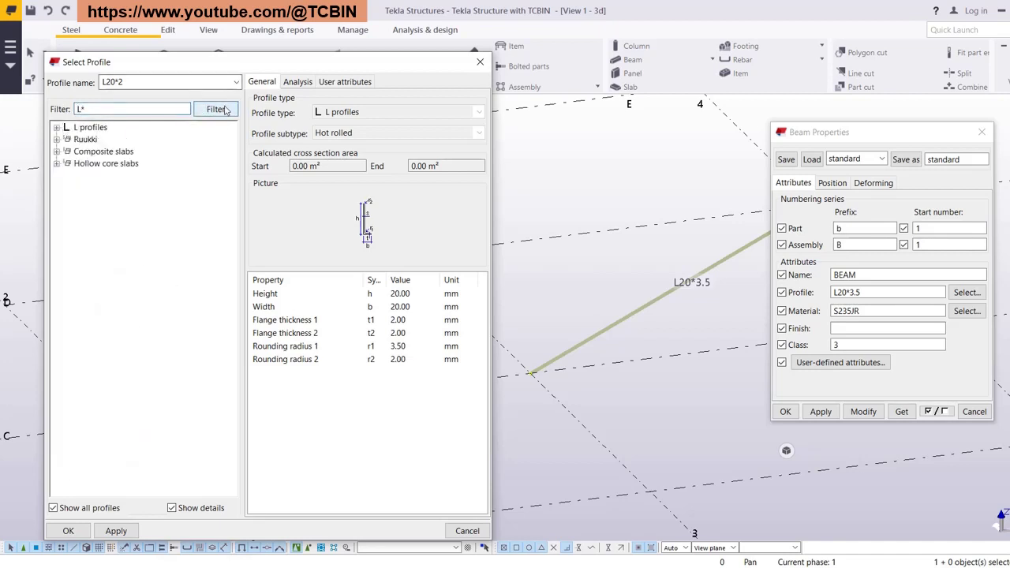
left_click(56, 128)
left_click(86, 260)
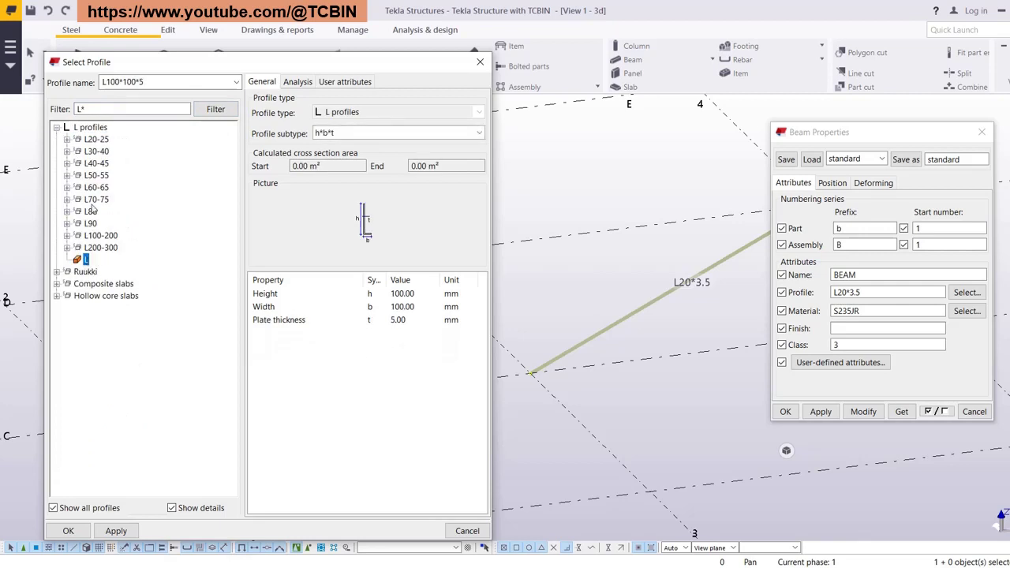
left_click(67, 139)
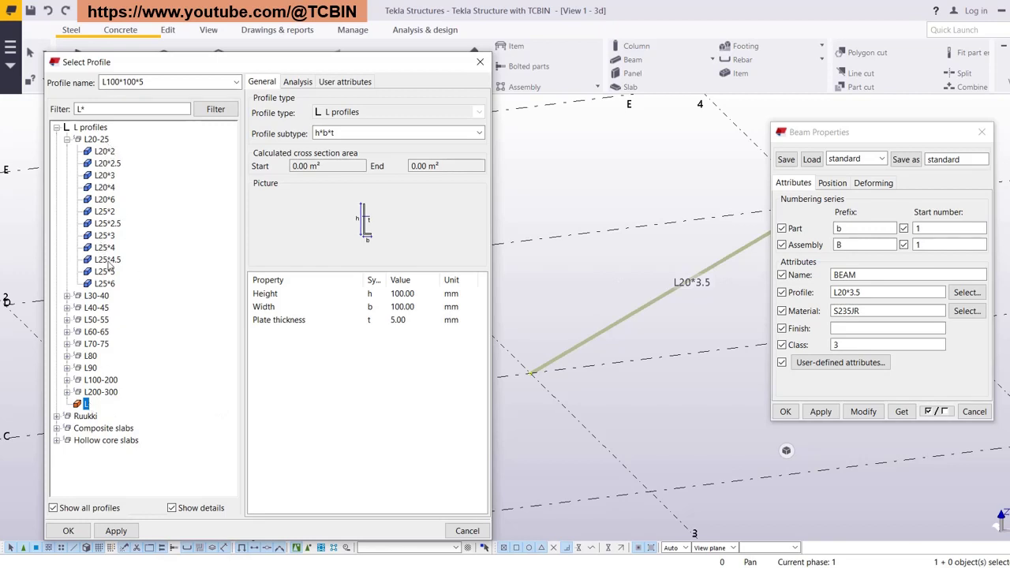
Set the beam's profile to L20*4.1 and modify the beam
left_click(859, 292)
left_click_drag(852, 292, 864, 292)
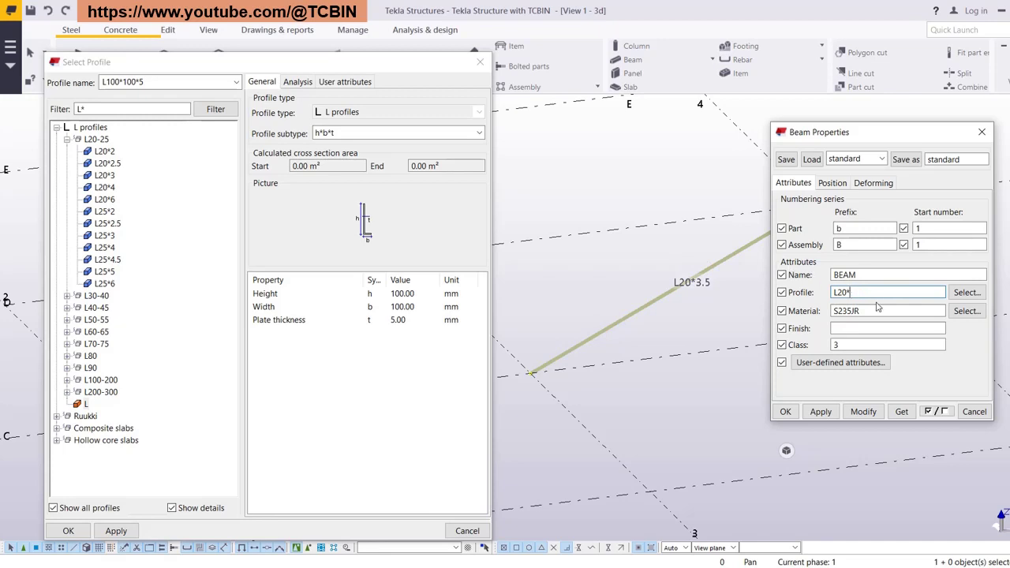
left_click(864, 411)
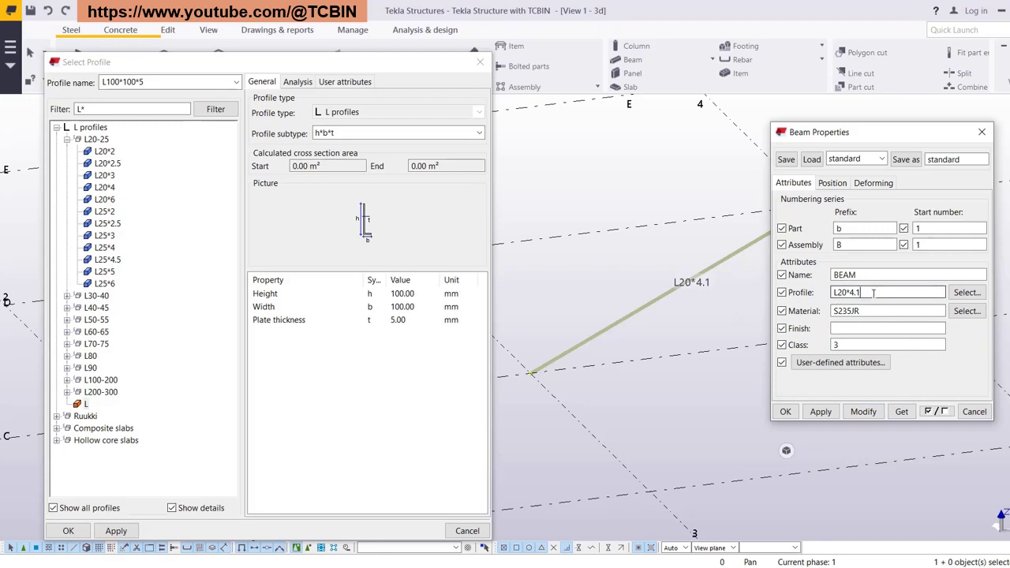
Filter the profile list by L20*4.1*, copying the profile name from the beam's properties
double_click(839, 293)
key("ctrl+c")
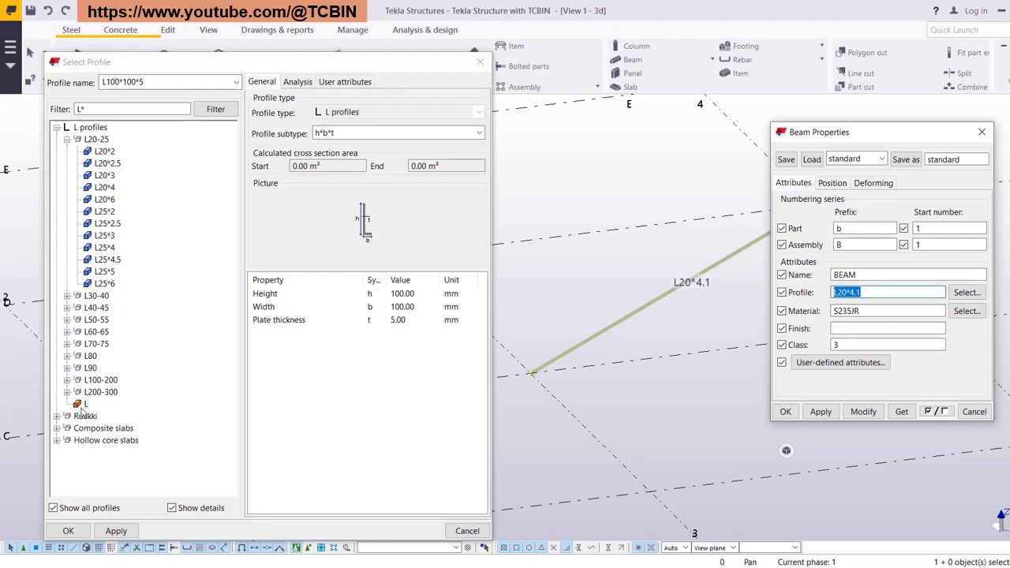
double_click(81, 114)
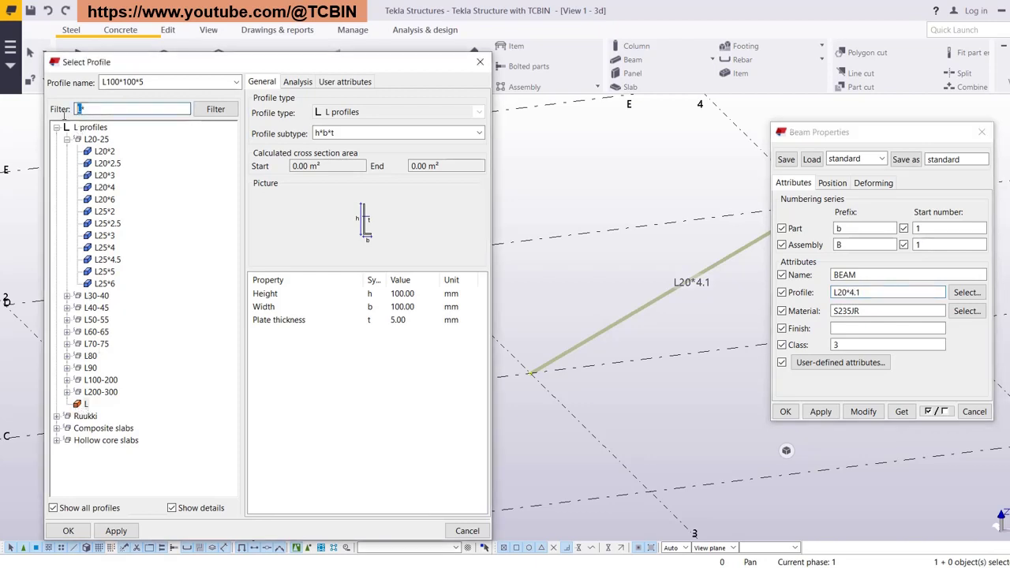
key("ctrl+v")
type("*")
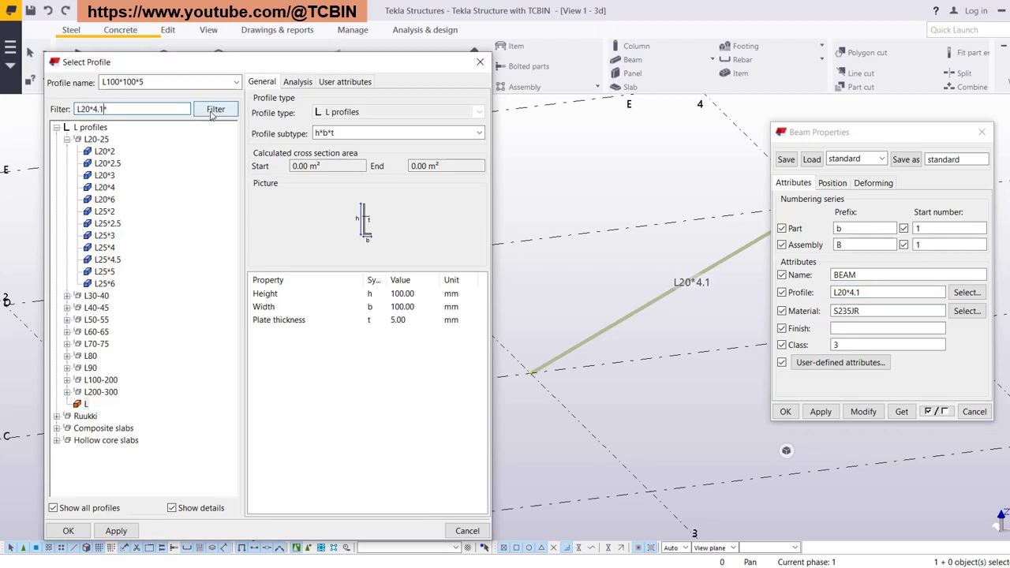
left_click(212, 112)
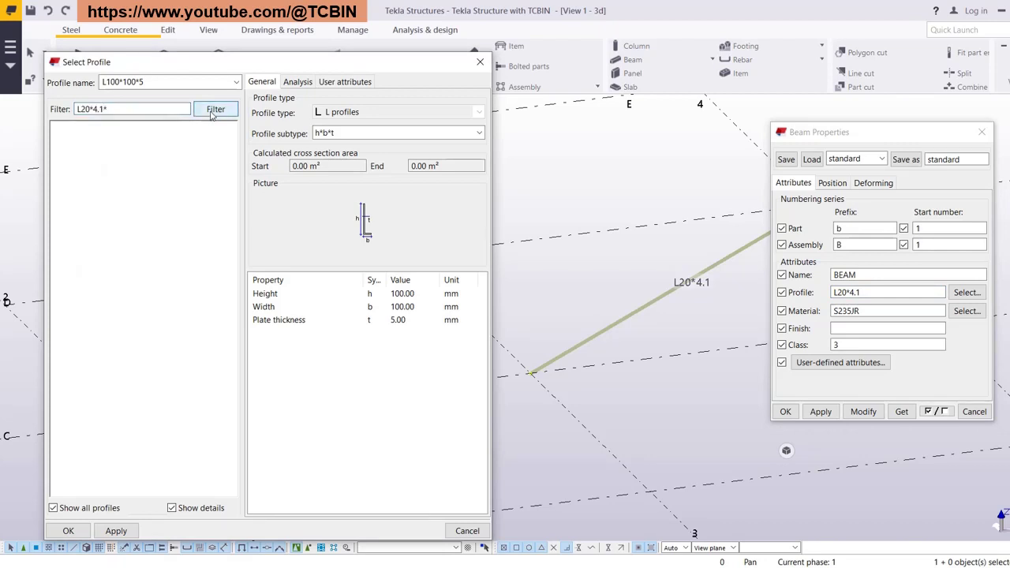
Filter the list by L* again, expand the L profiles branch with its L20-25 group, and select the parametric L profile
double_click(103, 109)
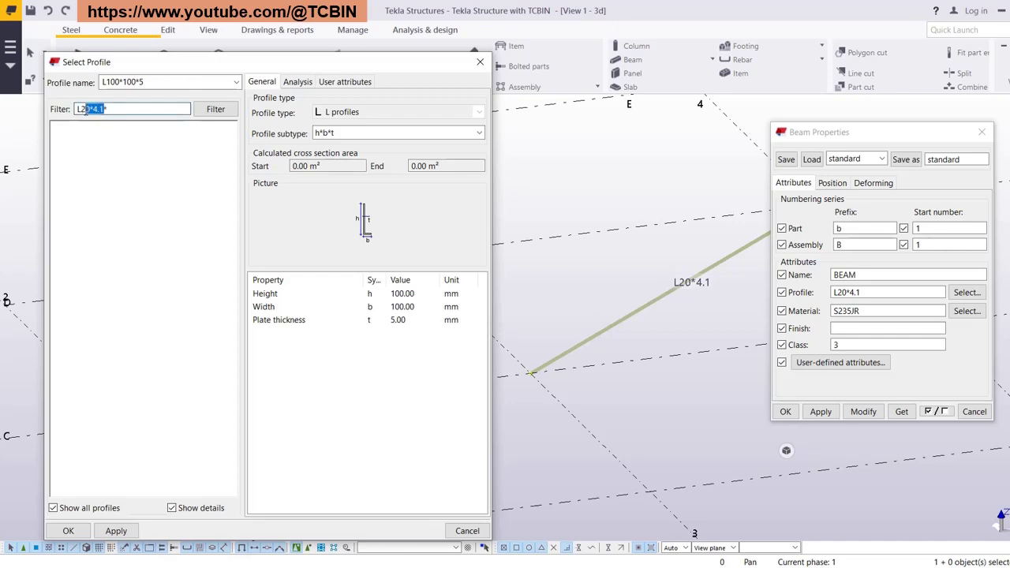
type("L*")
left_click(214, 108)
left_click(58, 128)
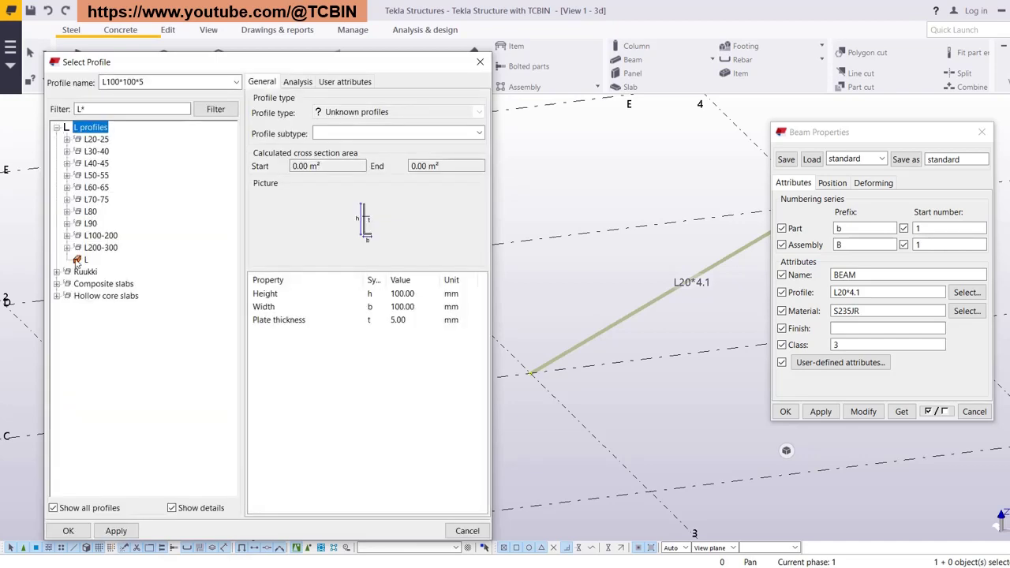
left_click(67, 139)
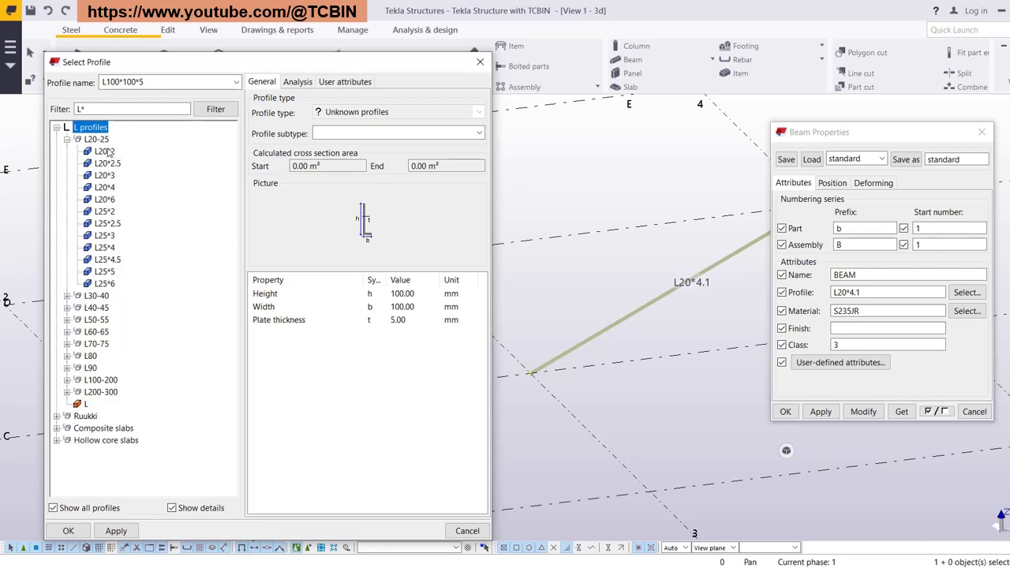
left_click(86, 405)
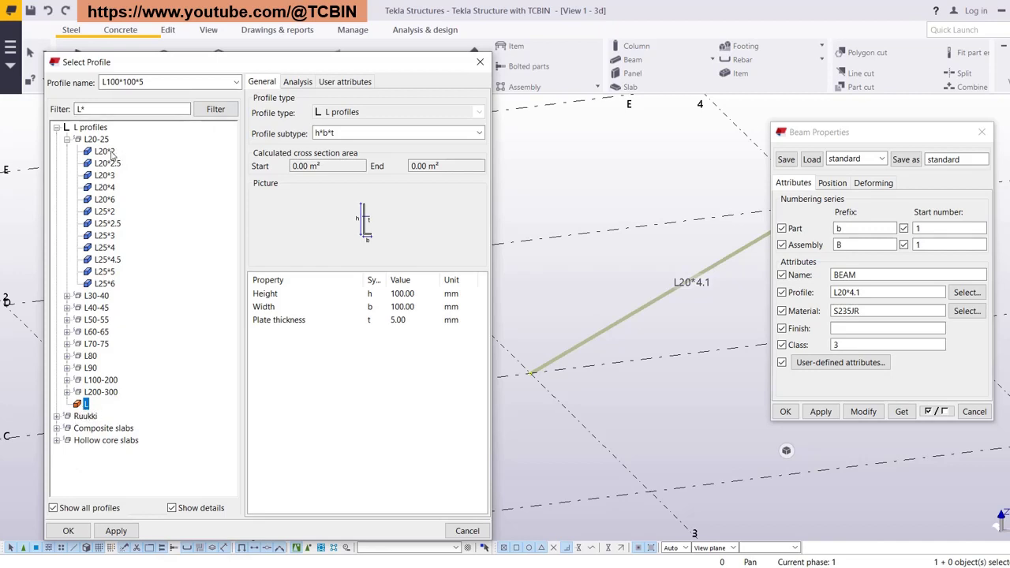
key("alt+Tab")
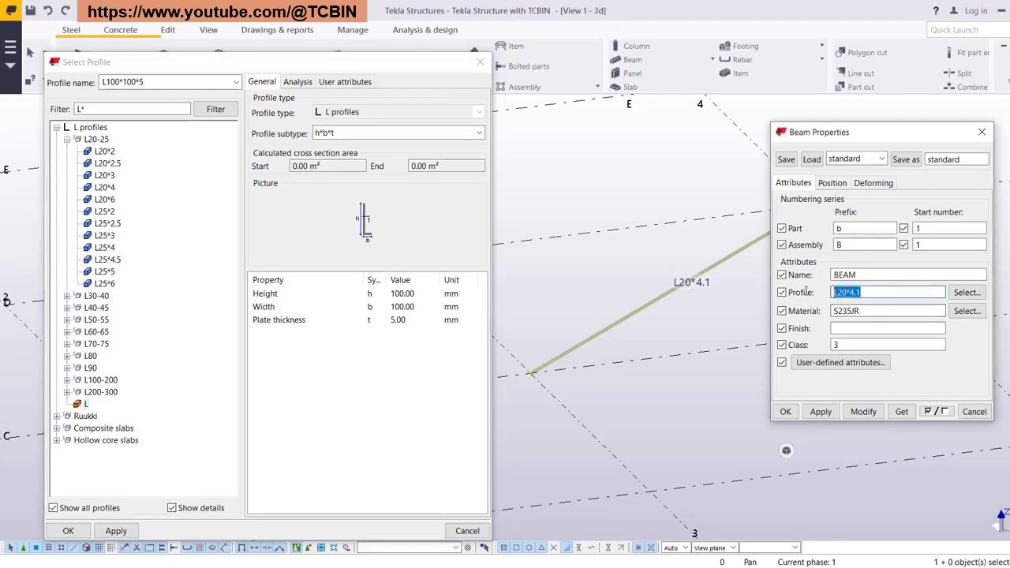